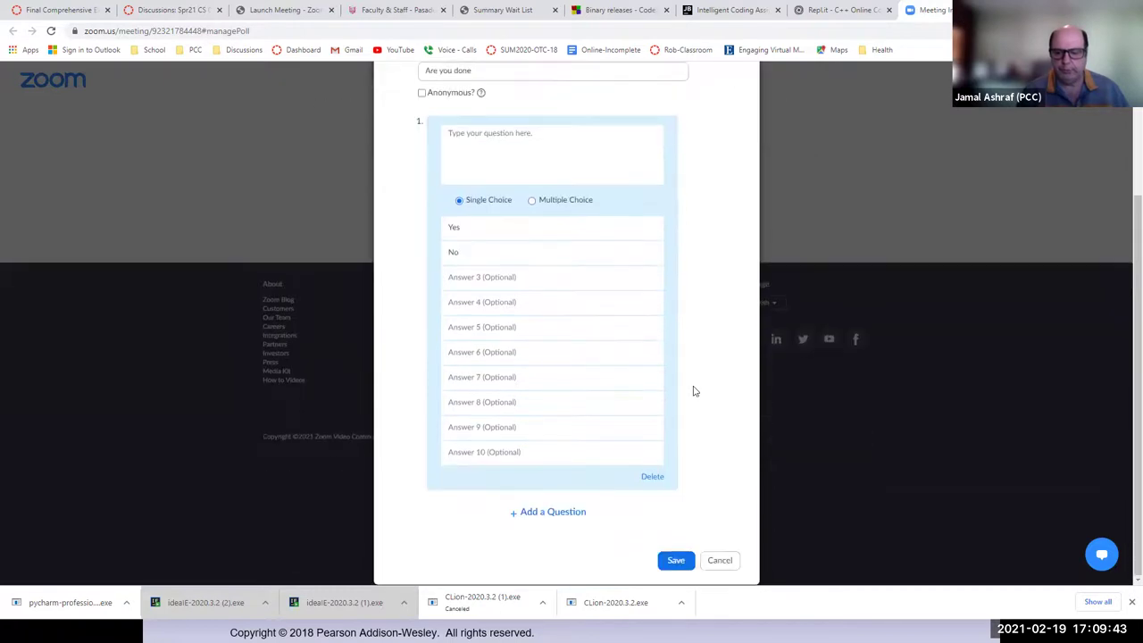
Enter "Are you done" as the poll's question text and save the poll with its Yes and No answers
{"action": "left_click", "coordinate": [676, 561]}
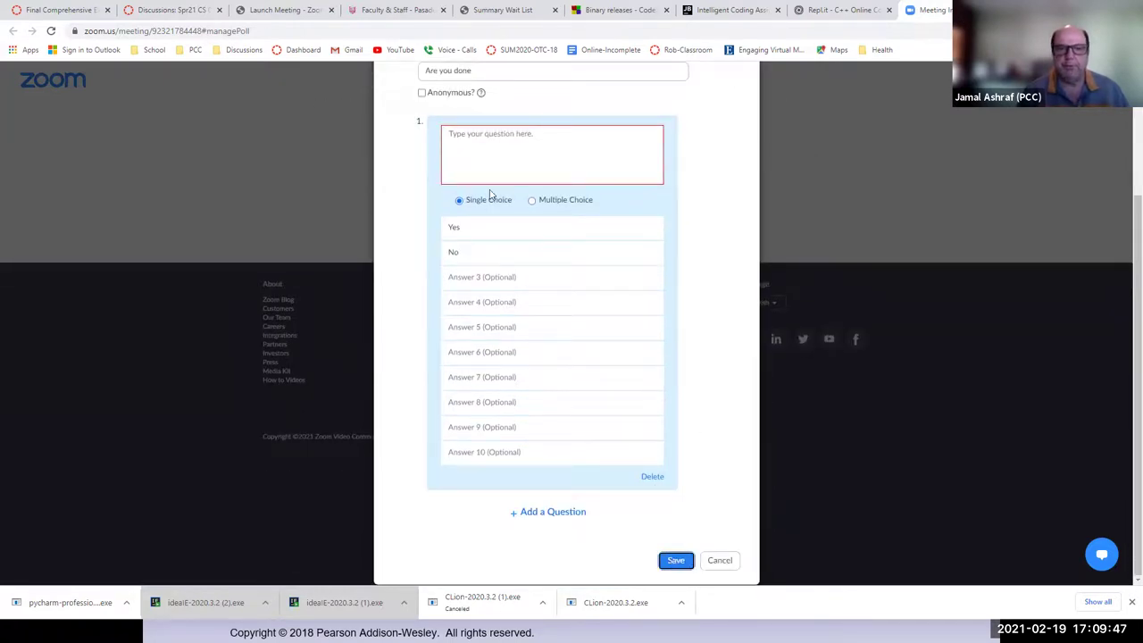
{"action": "left_click", "coordinate": [498, 159]}
{"action": "type", "text": "Are"}
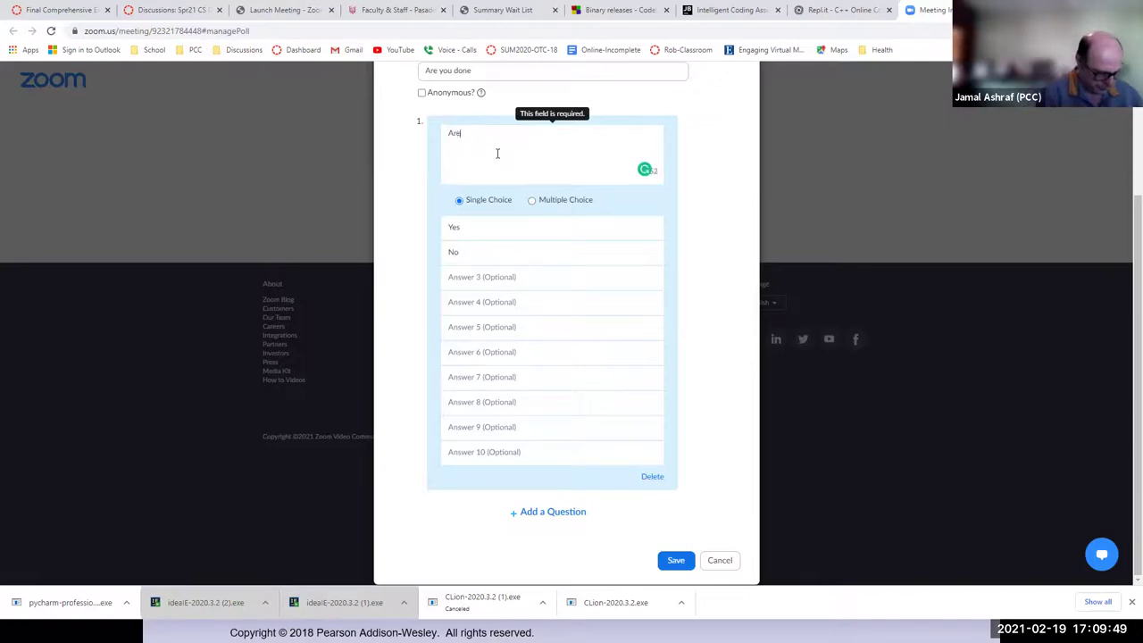
{"action": "type", "text": " you done"}
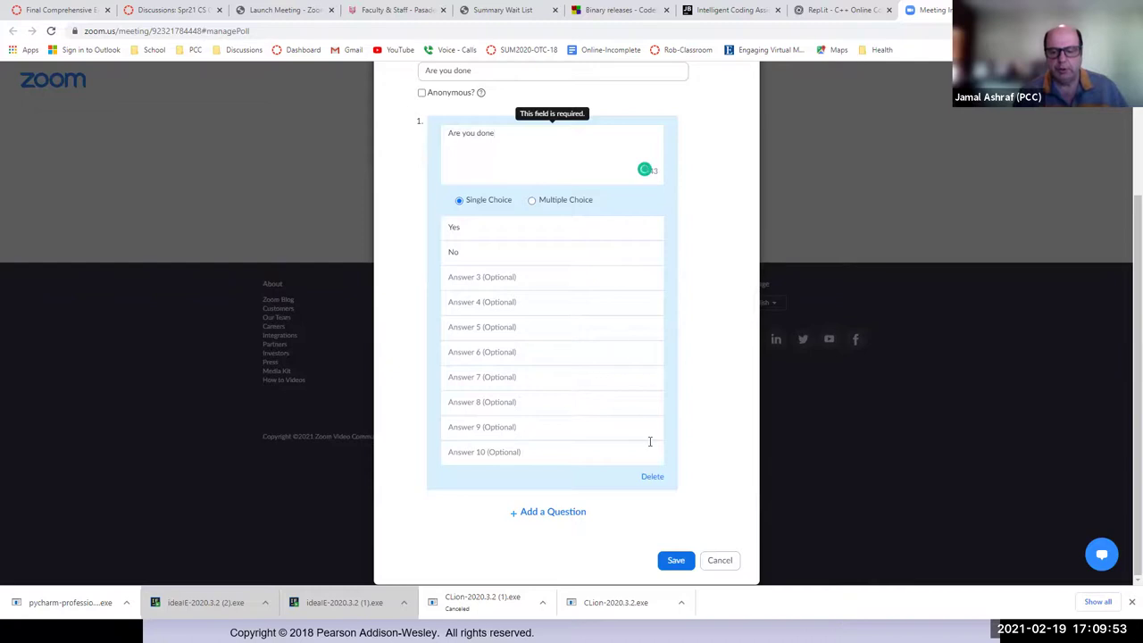
{"action": "left_click", "coordinate": [676, 561]}
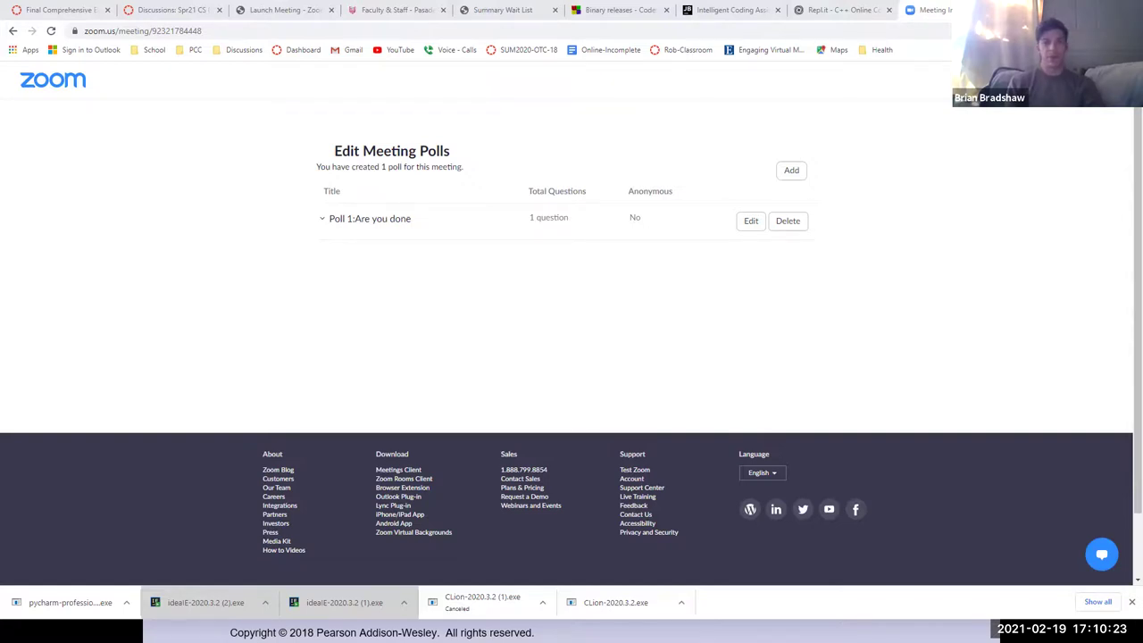
{"action": "key", "text": "alt+Tab"}
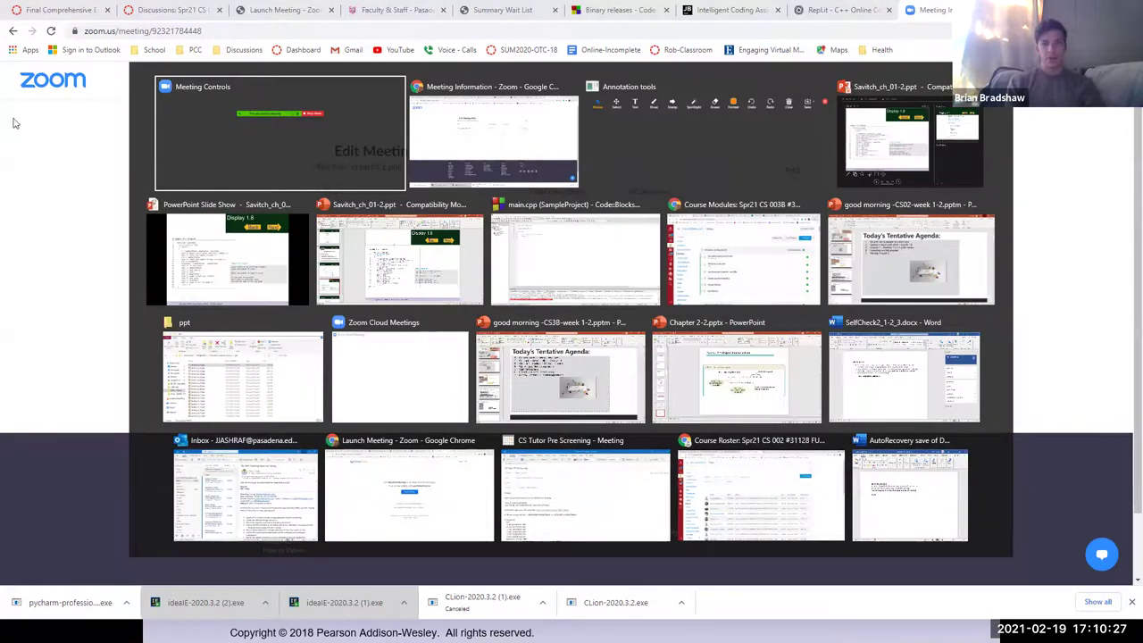
{"action": "key", "text": "Escape"}
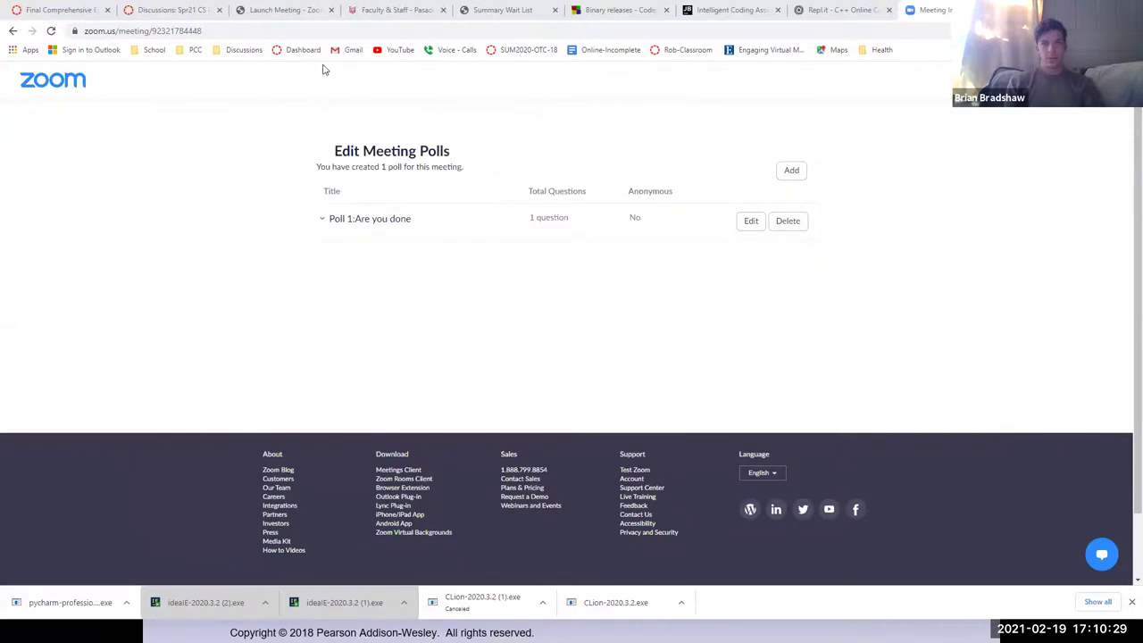
{"action": "key", "text": "alt+Tab"}
{"action": "key", "text": "alt+Tab"}
{"action": "key", "text": "alt+Tab"}
{"action": "key", "text": "alt+Tab"}
{"action": "key", "text": "alt+Tab"}
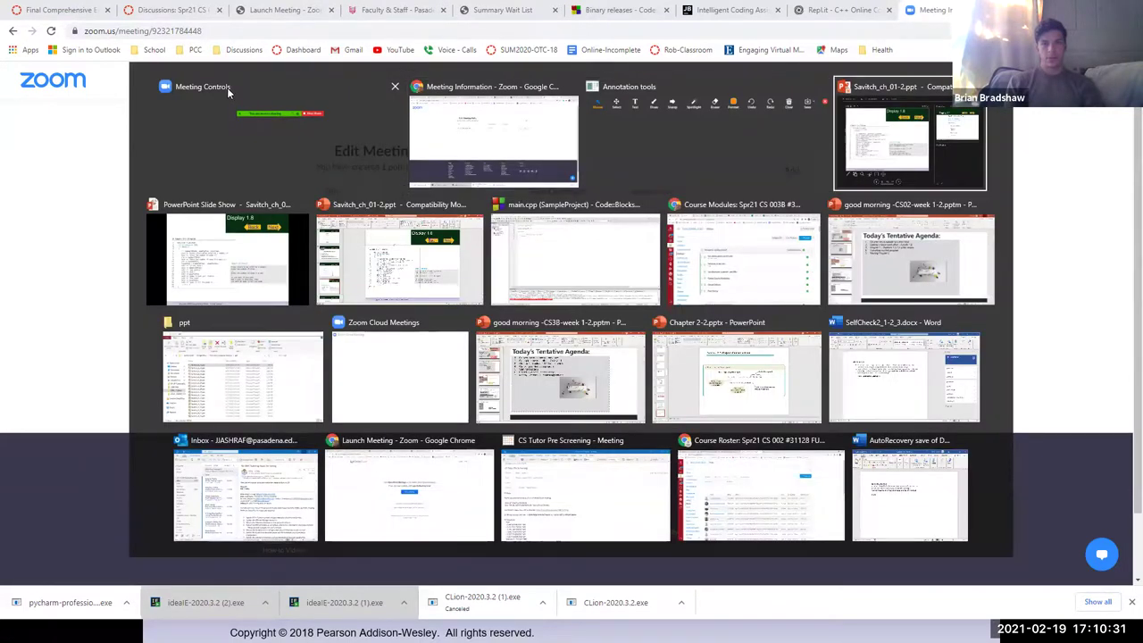
{"action": "key", "text": "alt+Tab"}
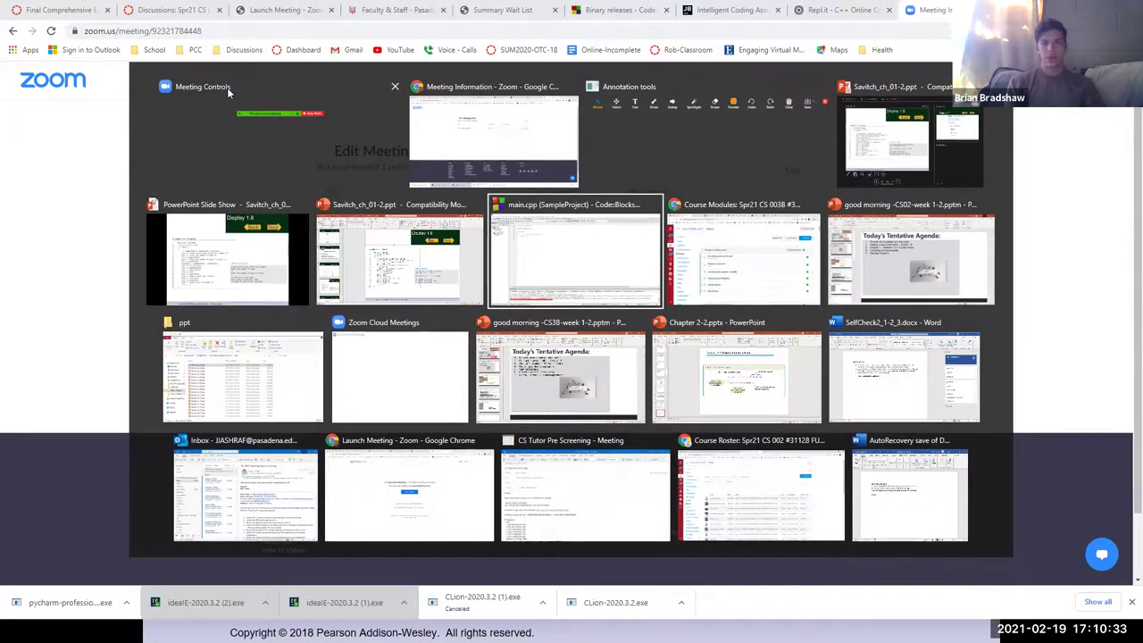
{"action": "key", "text": "alt+Tab"}
{"action": "key", "text": "Escape"}
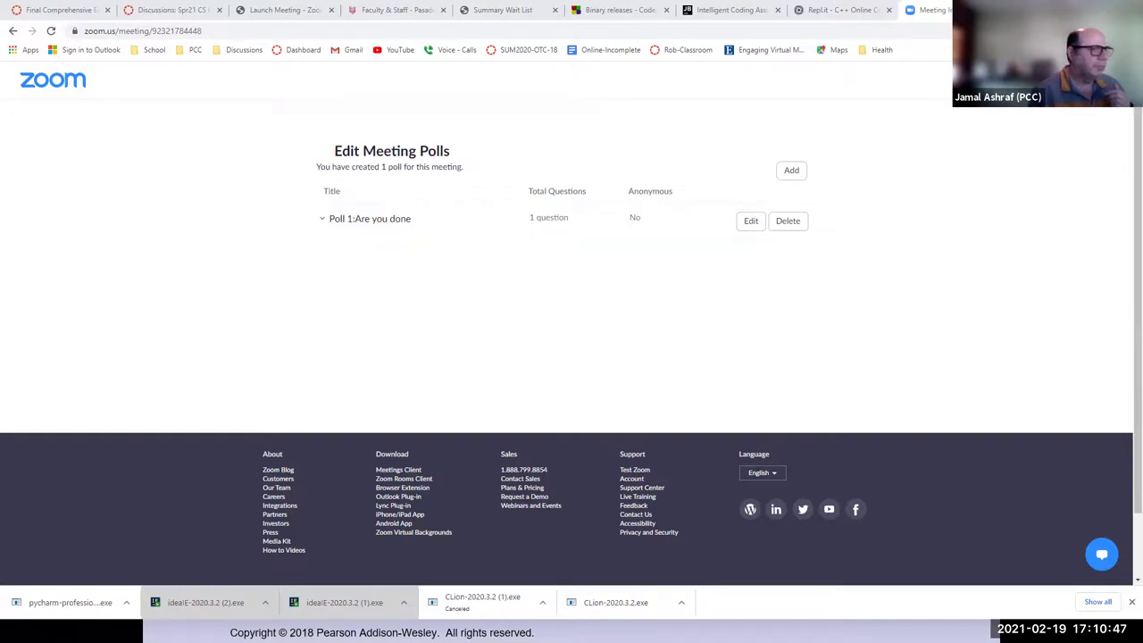
Switch to the Final Comprehensive Exam in Canvas, leave its editor and go back to the course's quiz list
{"action": "left_click", "coordinate": [59, 11]}
{"action": "scroll", "coordinate": [138, 174], "scroll_direction": "up", "scroll_amount": 15}
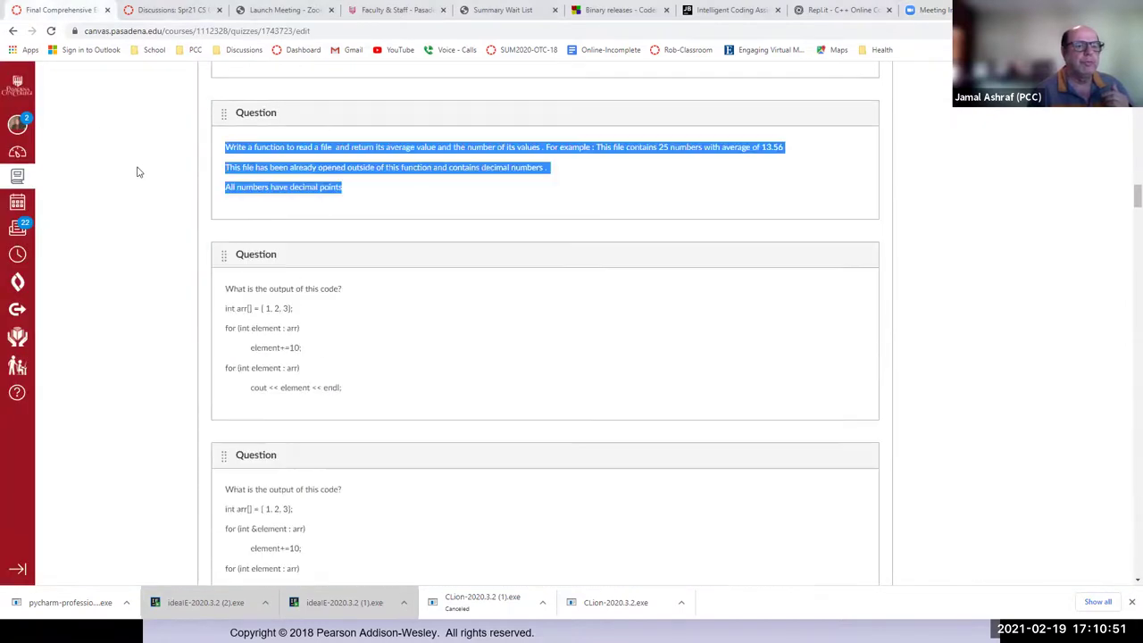
{"action": "scroll", "coordinate": [136, 168], "scroll_direction": "up", "scroll_amount": 5}
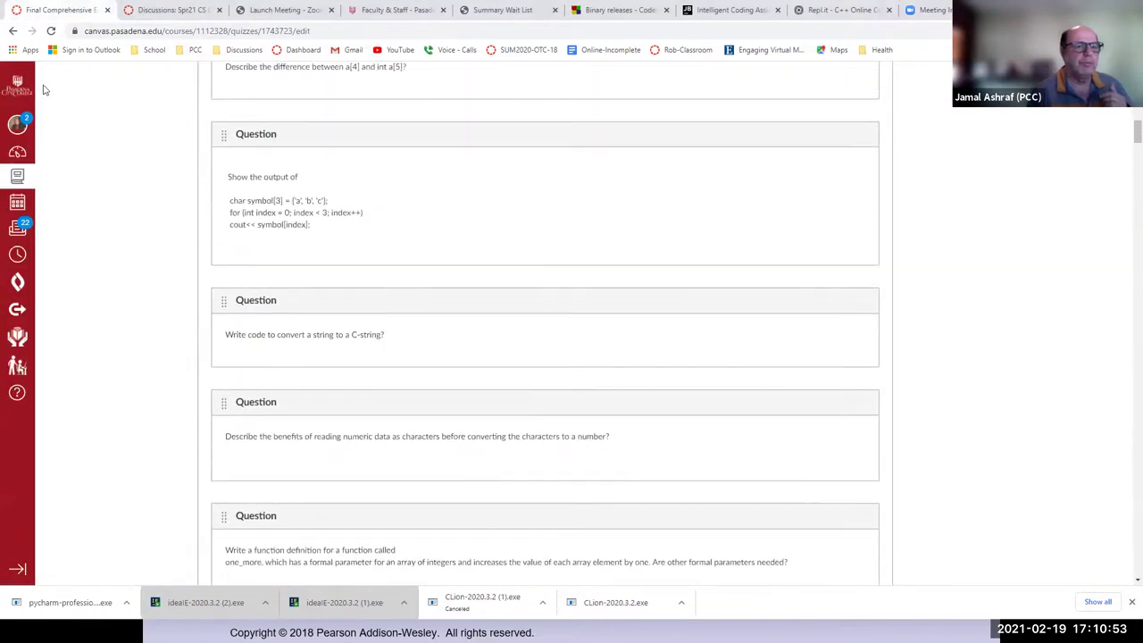
{"action": "left_click", "coordinate": [11, 30]}
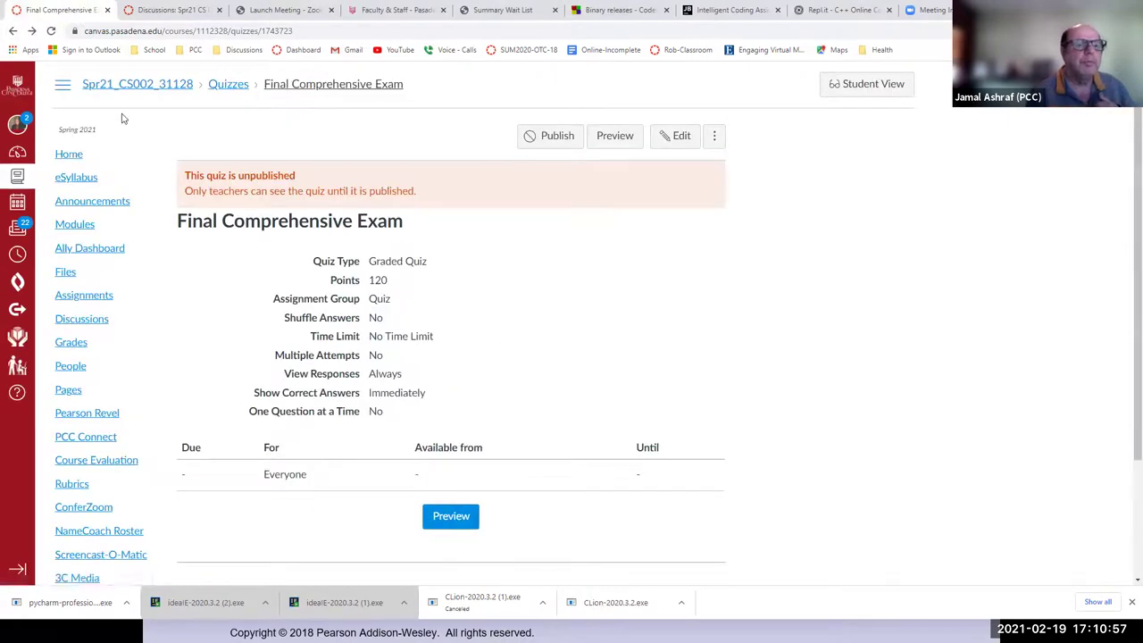
{"action": "left_click", "coordinate": [13, 31]}
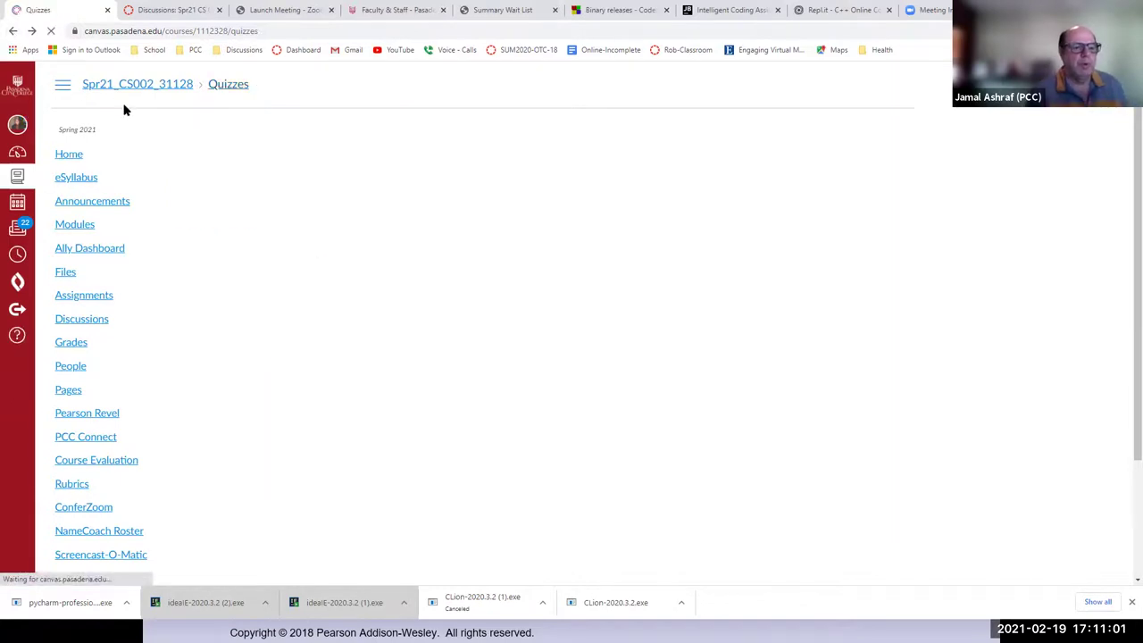
{"action": "scroll", "coordinate": [143, 187], "scroll_direction": "up", "scroll_amount": 3}
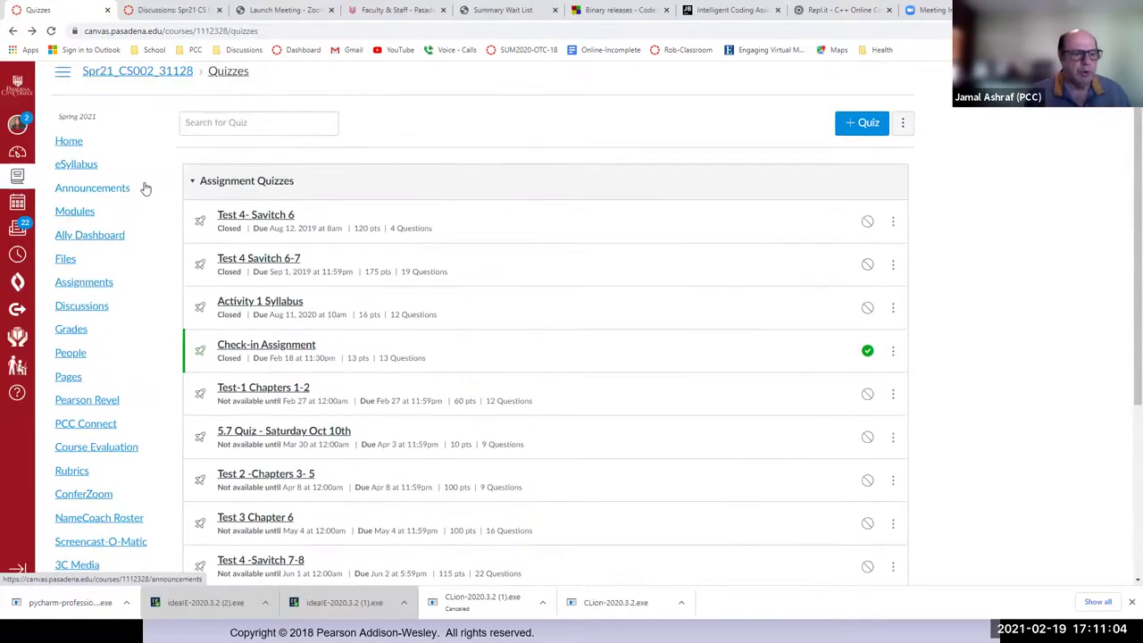
Open the LAB 1 group set among the course's people and expand group LAB 1 2 to show its members
{"action": "left_click", "coordinate": [78, 354]}
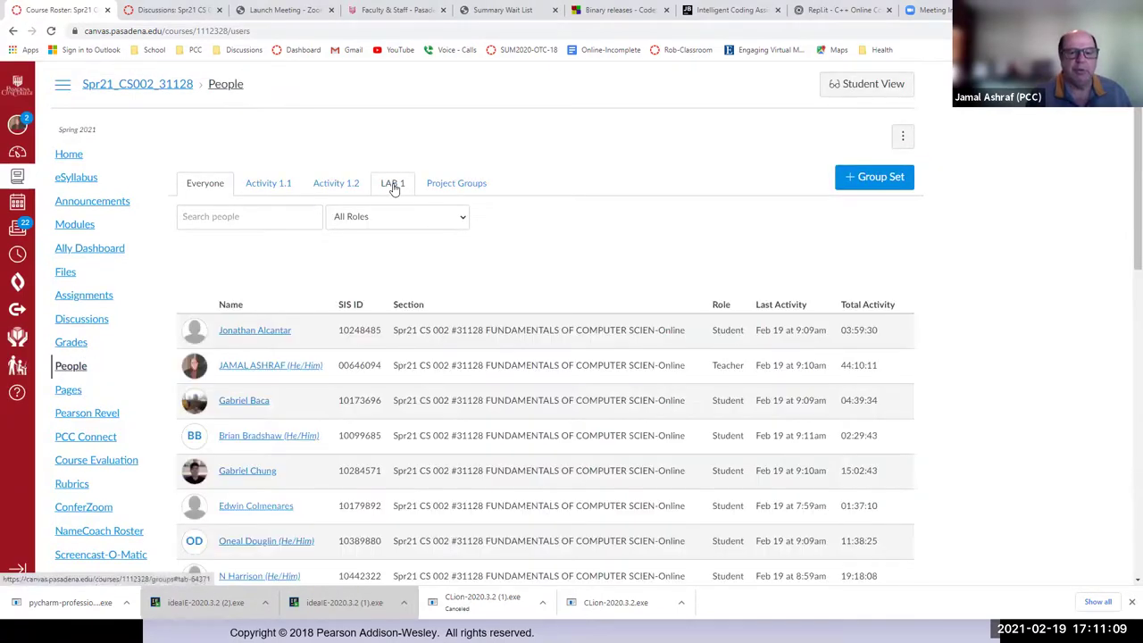
{"action": "left_click", "coordinate": [392, 187]}
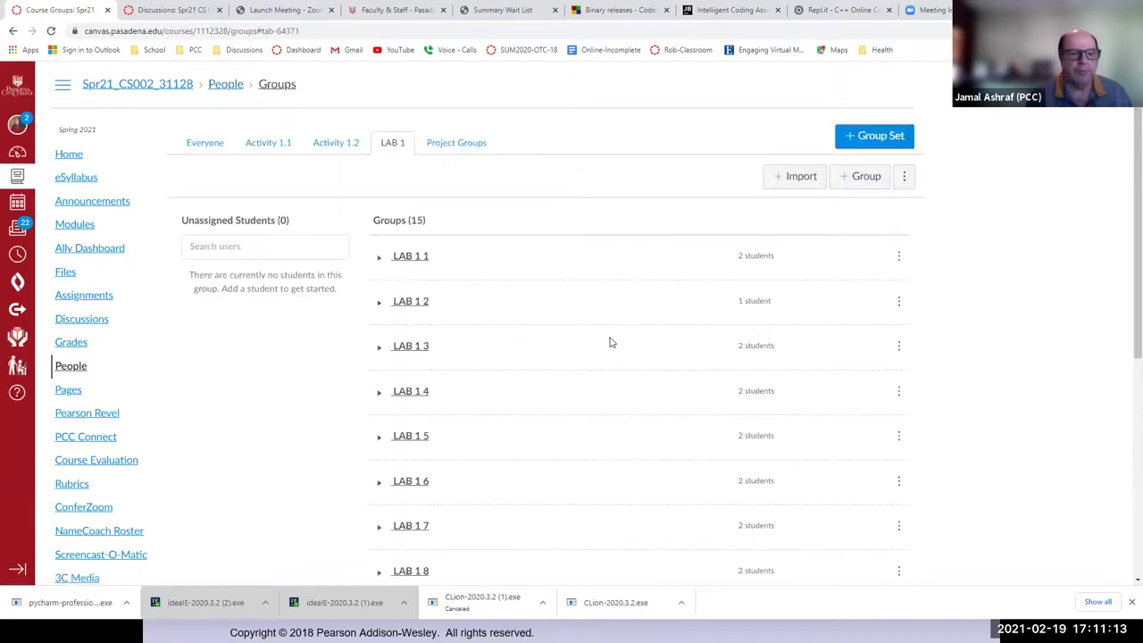
{"action": "left_click", "coordinate": [380, 306]}
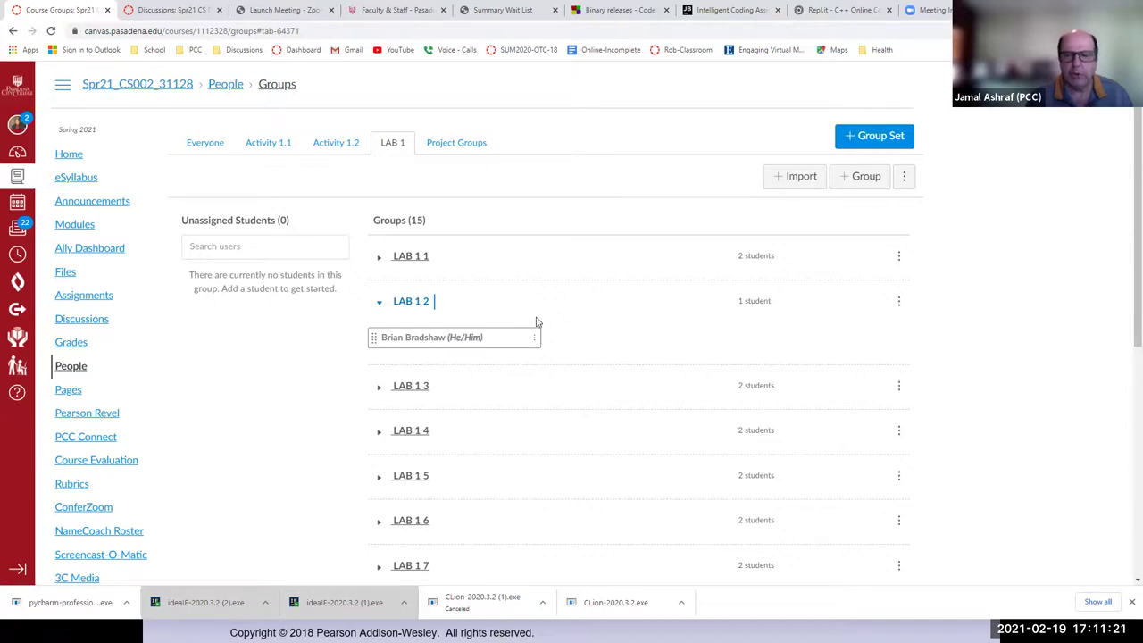
Look through the LAB 1 groups and their student counts, and expand group LAB 1 3 to check its members
{"action": "scroll", "coordinate": [337, 380], "scroll_direction": "down", "scroll_amount": 5}
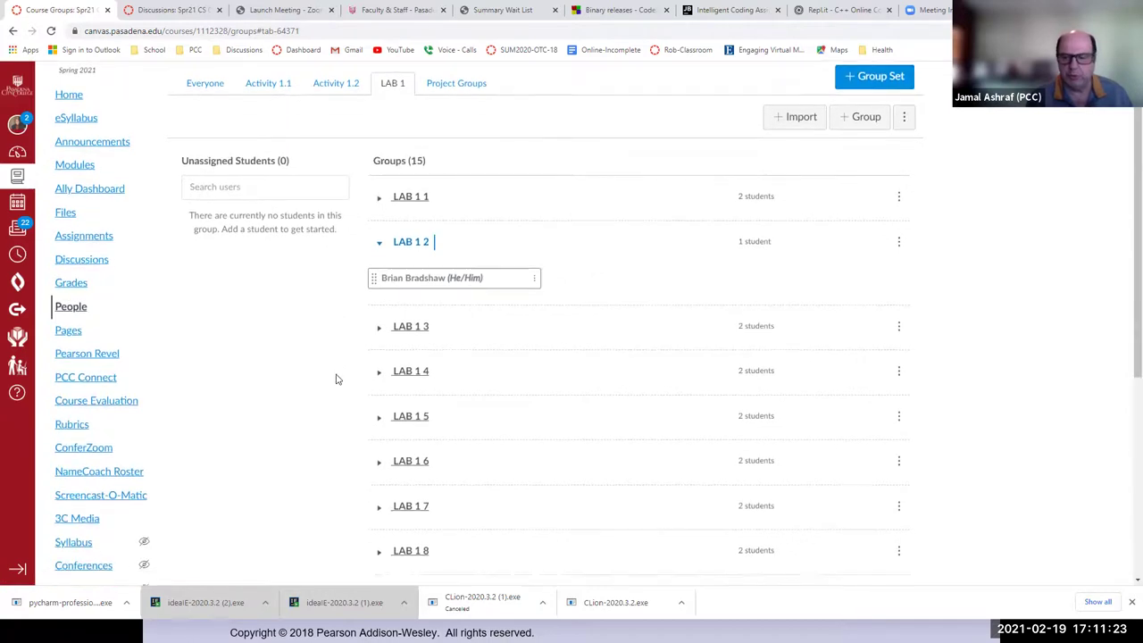
{"action": "scroll", "coordinate": [337, 380], "scroll_direction": "down", "scroll_amount": 4}
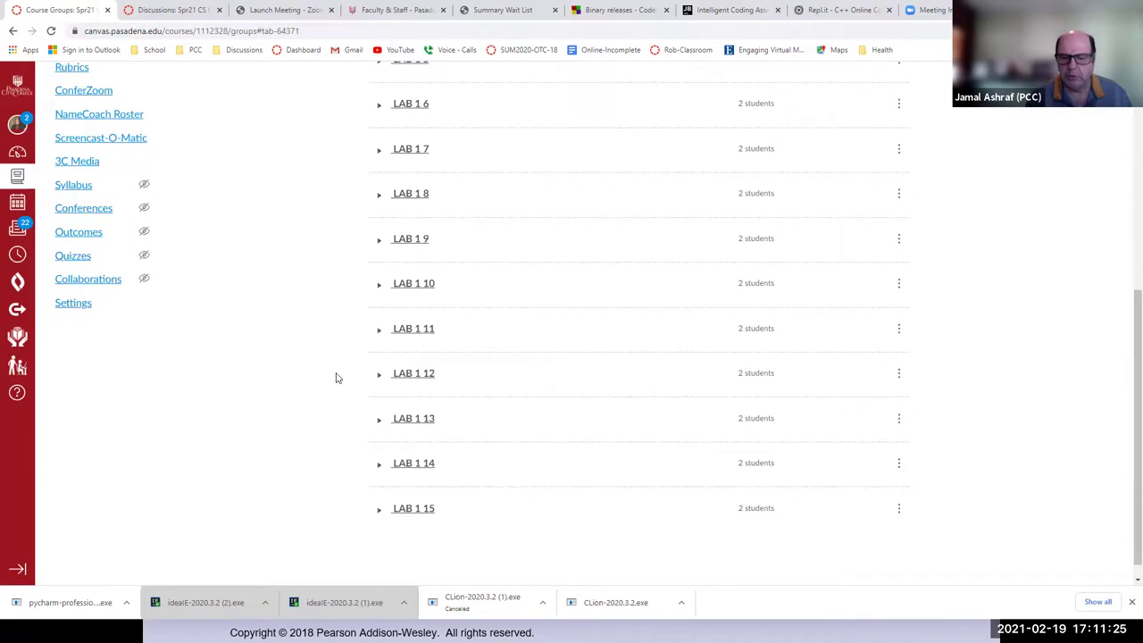
{"action": "scroll", "coordinate": [336, 379], "scroll_direction": "up", "scroll_amount": 6}
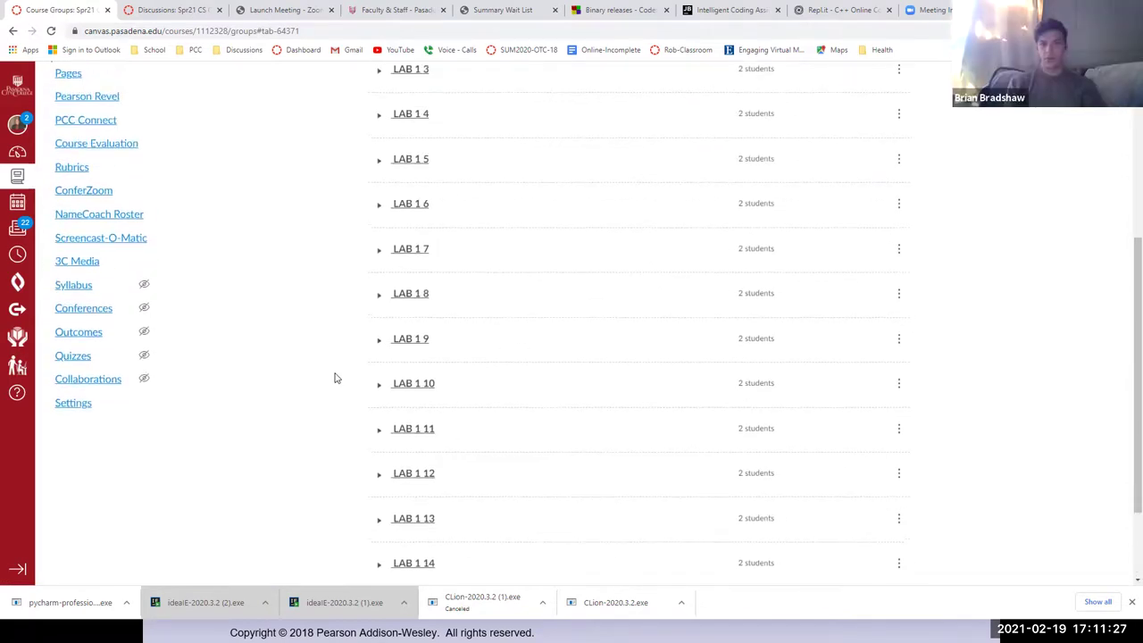
{"action": "scroll", "coordinate": [336, 379], "scroll_direction": "up", "scroll_amount": 3}
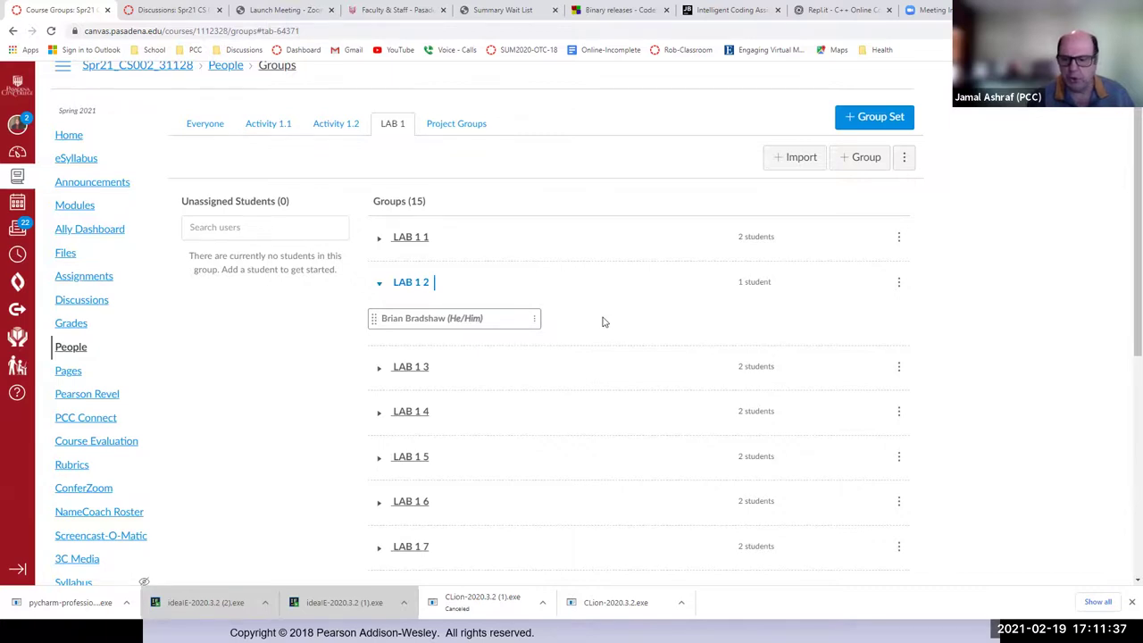
{"action": "scroll", "coordinate": [595, 327], "scroll_direction": "down", "scroll_amount": 3}
{"action": "scroll", "coordinate": [595, 327], "scroll_direction": "down", "scroll_amount": 3}
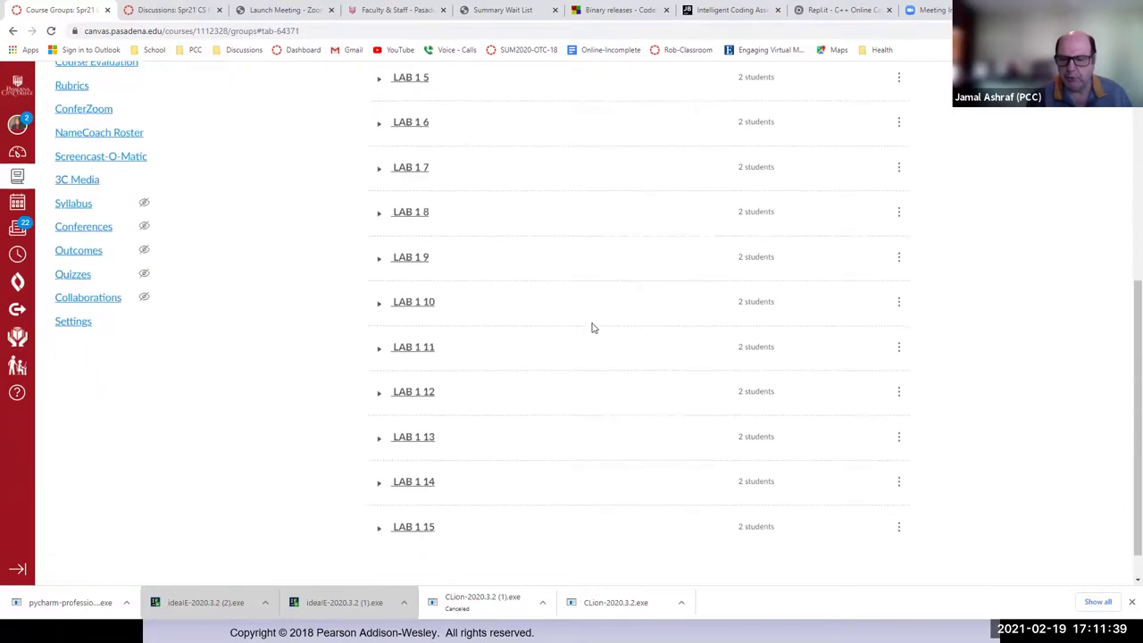
{"action": "scroll", "coordinate": [589, 329], "scroll_direction": "up", "scroll_amount": 1}
{"action": "scroll", "coordinate": [589, 331], "scroll_direction": "up", "scroll_amount": 5}
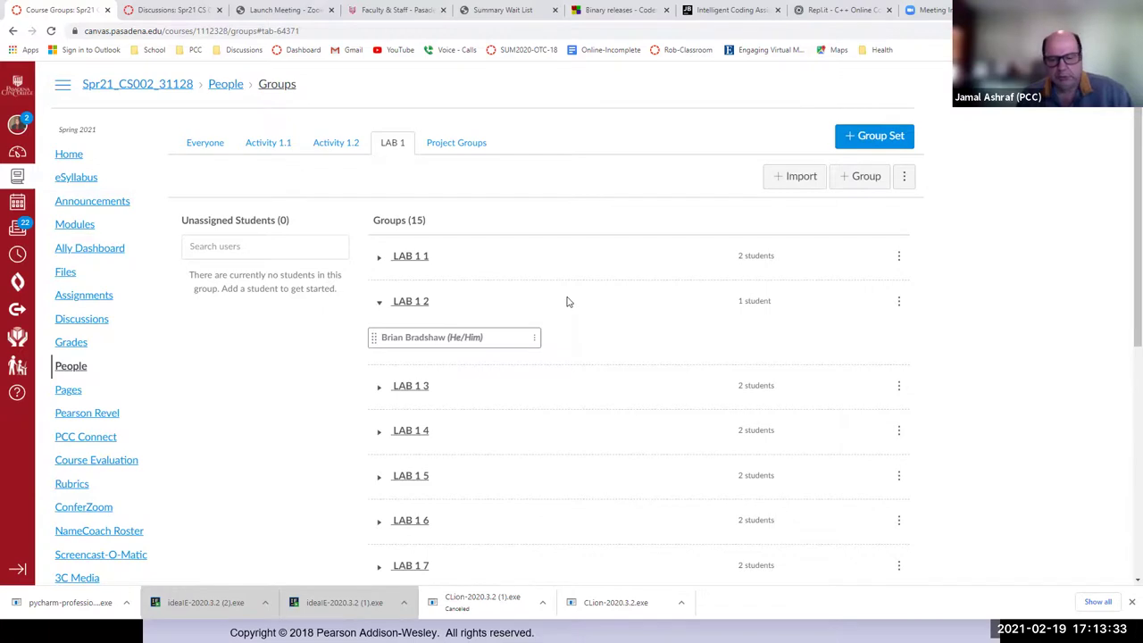
{"action": "scroll", "coordinate": [567, 304], "scroll_direction": "down", "scroll_amount": 2}
{"action": "scroll", "coordinate": [565, 304], "scroll_direction": "down", "scroll_amount": 6}
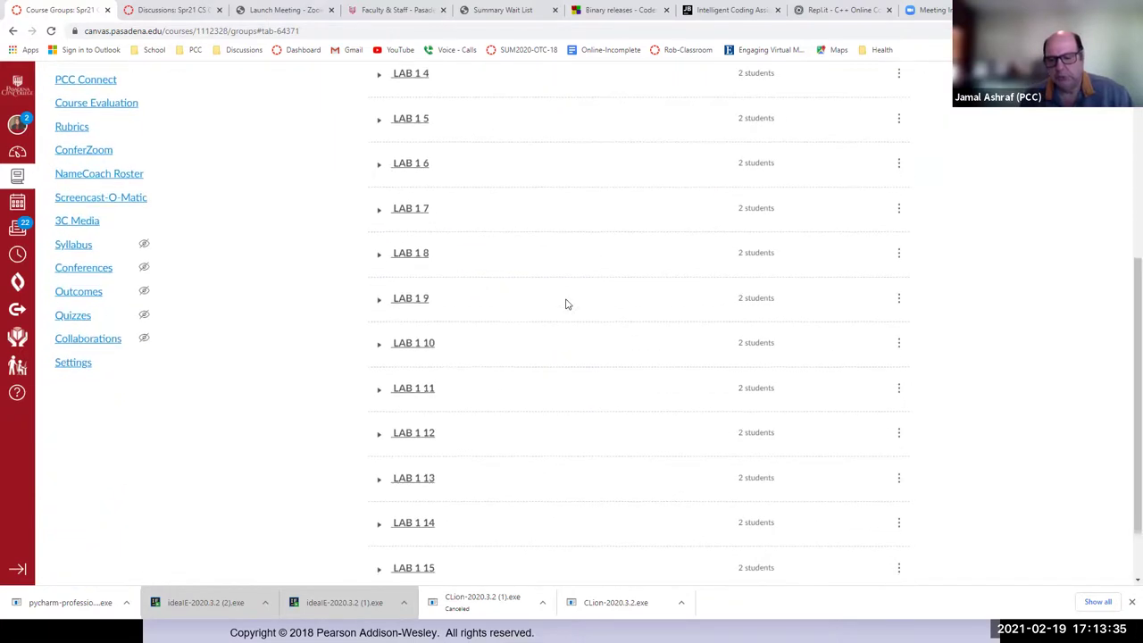
{"action": "scroll", "coordinate": [565, 304], "scroll_direction": "up", "scroll_amount": 1}
{"action": "scroll", "coordinate": [565, 304], "scroll_direction": "down", "scroll_amount": 1}
{"action": "scroll", "coordinate": [565, 303], "scroll_direction": "up", "scroll_amount": 7}
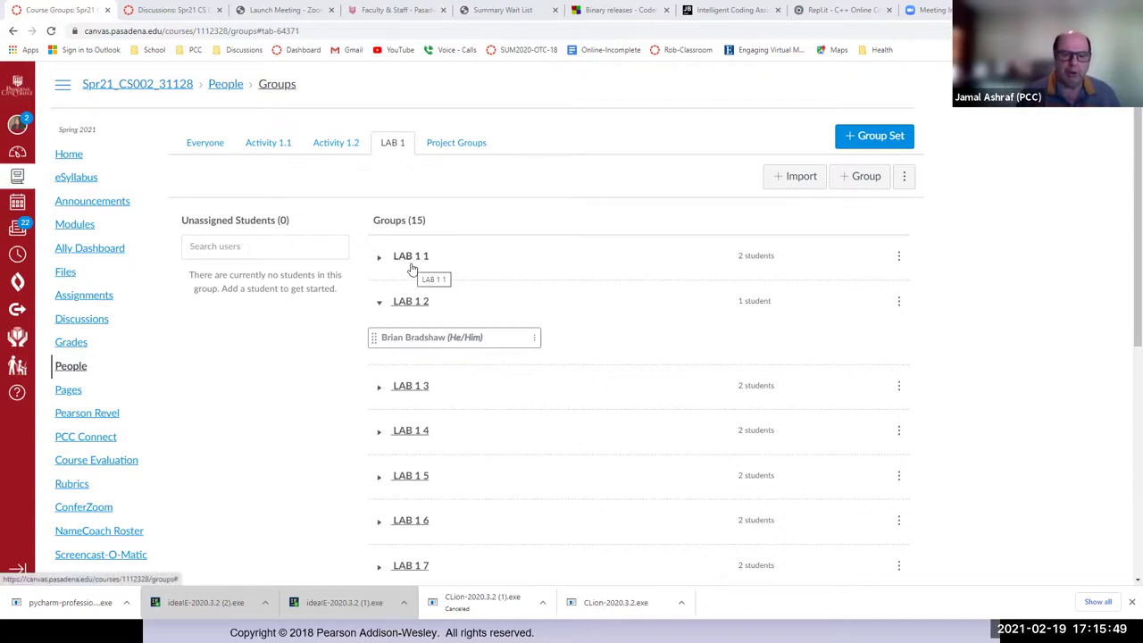
{"action": "left_click", "coordinate": [379, 393]}
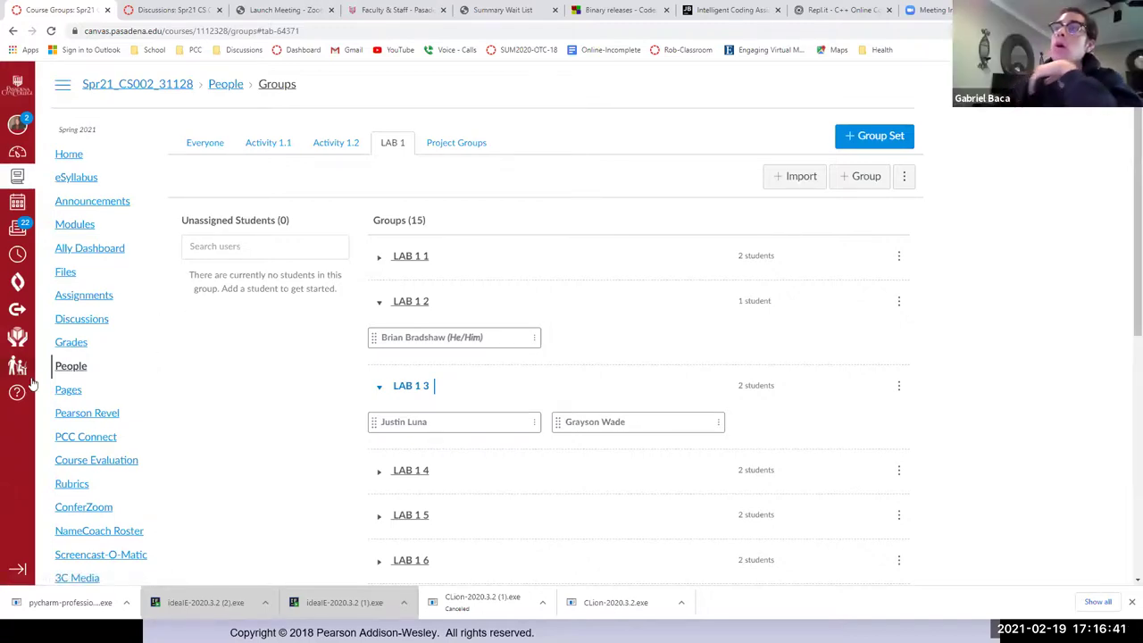
Enter Student View from the course home page and open the groups list among the course's people
{"action": "left_click", "coordinate": [61, 153]}
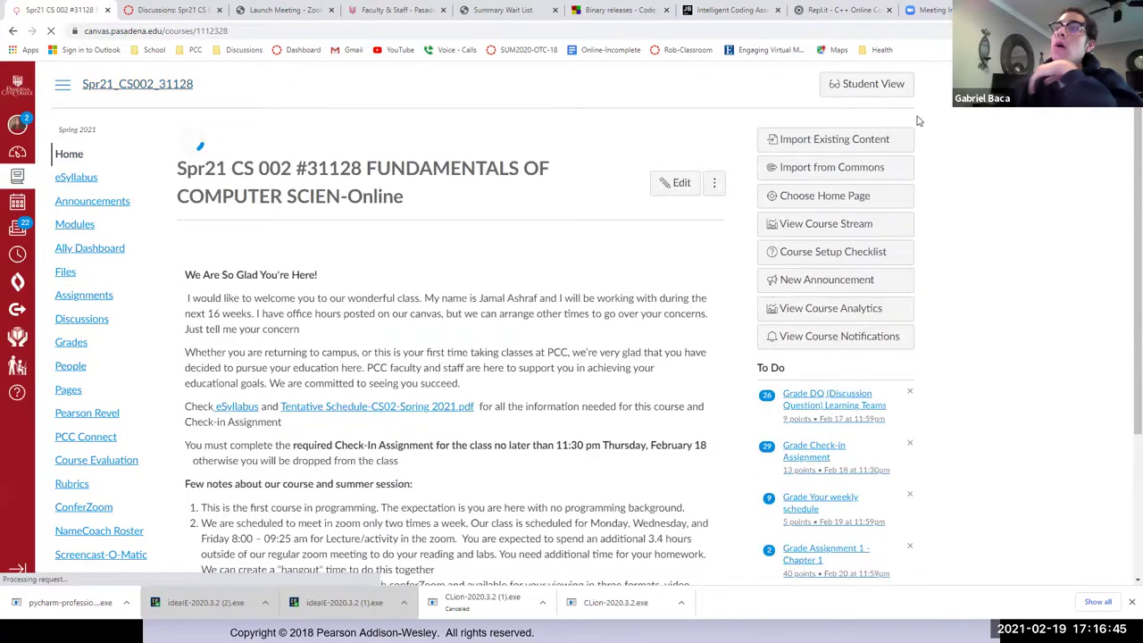
{"action": "left_click", "coordinate": [866, 84]}
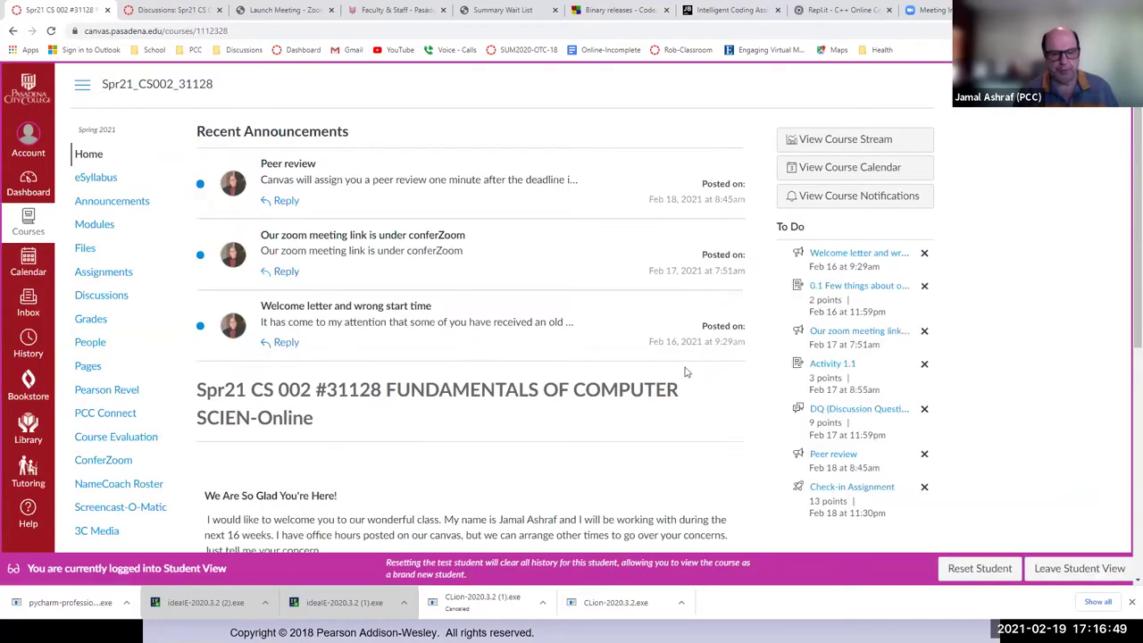
{"action": "left_click", "coordinate": [91, 344]}
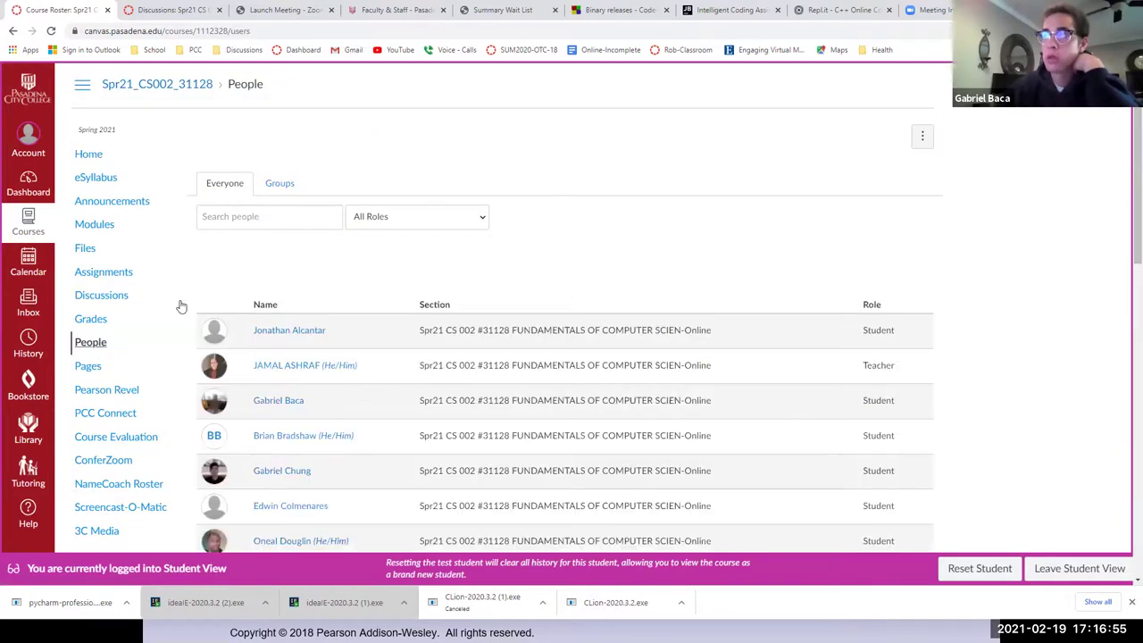
{"action": "left_click", "coordinate": [280, 184]}
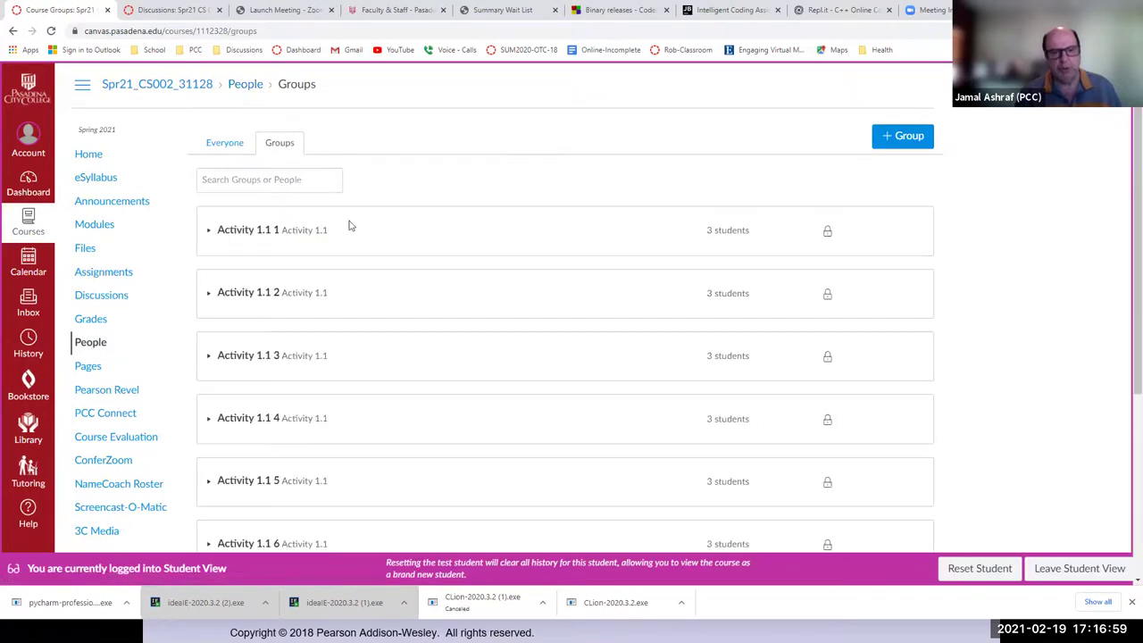
Find the LAB 1 groups in the student's list, expand LAB 1 1 and review the remaining groups through LAB 1 15
{"action": "scroll", "coordinate": [426, 383], "scroll_direction": "down", "scroll_amount": 8}
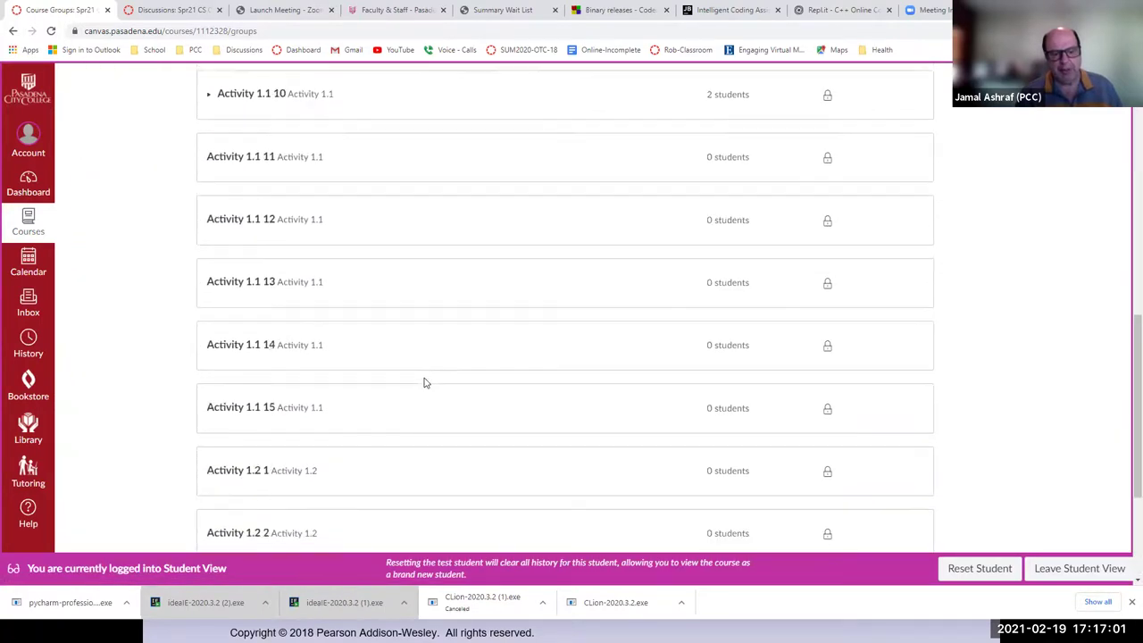
{"action": "scroll", "coordinate": [425, 382], "scroll_direction": "down", "scroll_amount": 5}
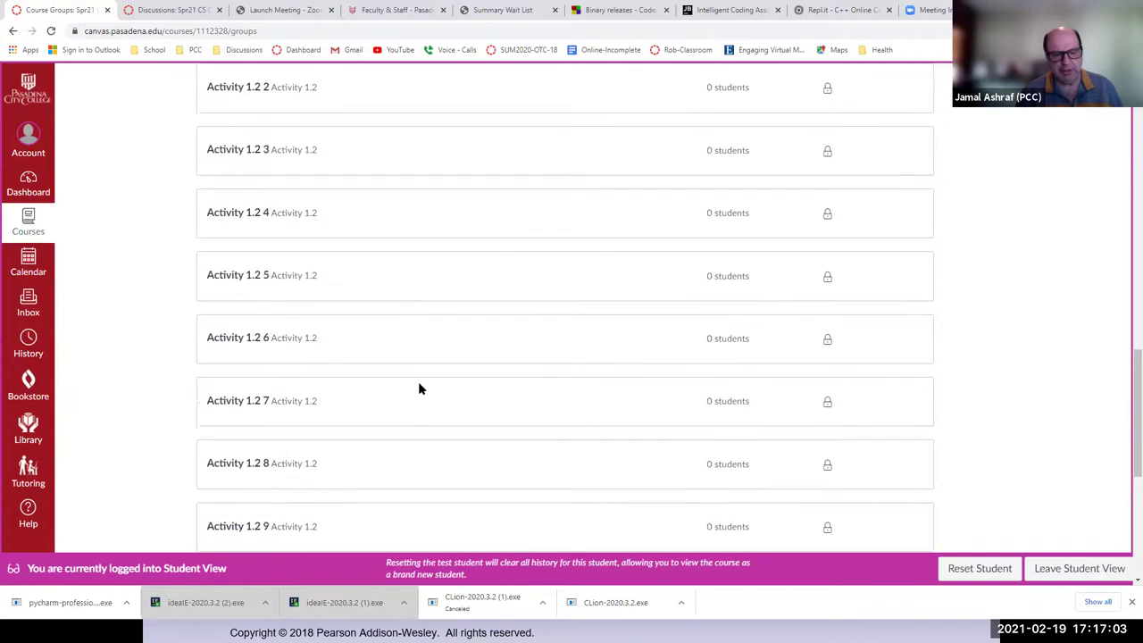
{"action": "scroll", "coordinate": [418, 387], "scroll_direction": "down", "scroll_amount": 7}
{"action": "scroll", "coordinate": [414, 387], "scroll_direction": "down", "scroll_amount": 4}
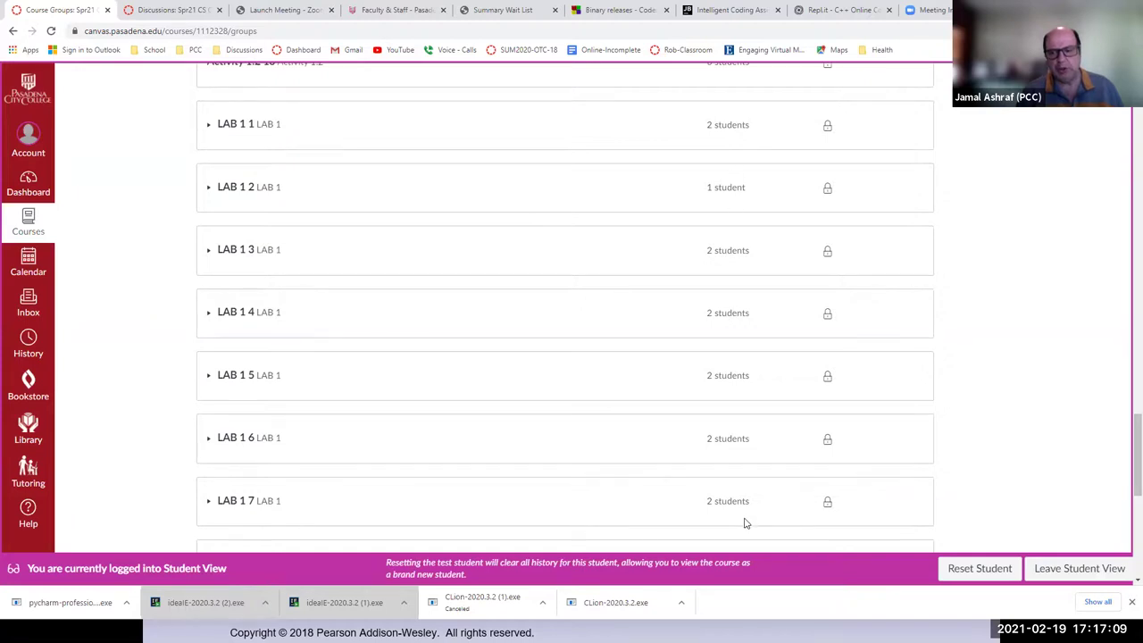
{"action": "left_click", "coordinate": [207, 127]}
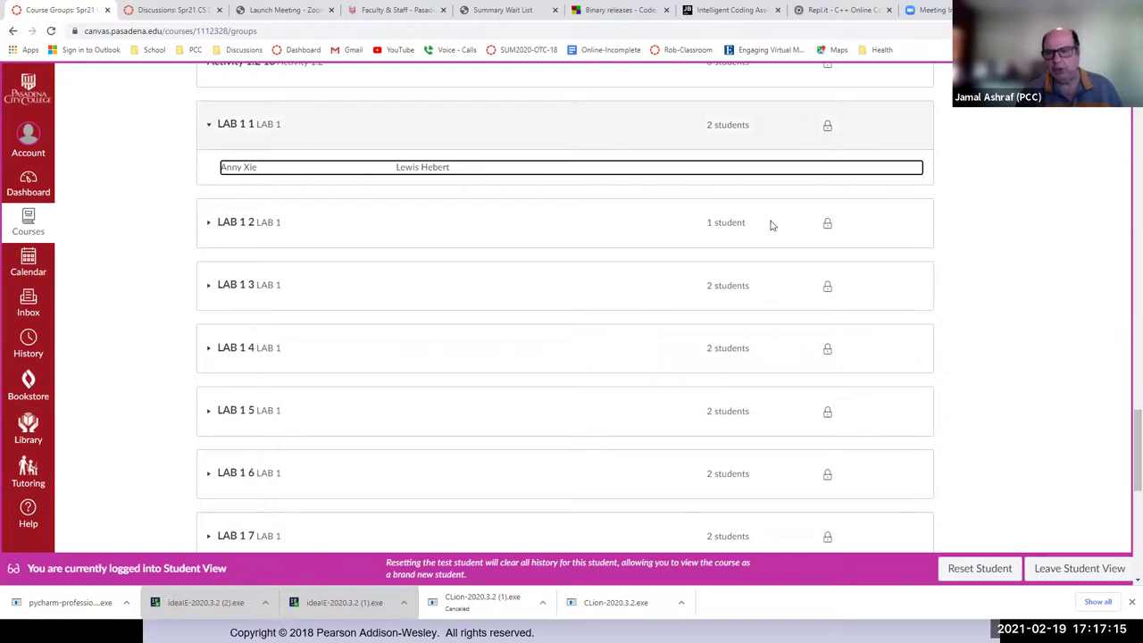
{"action": "scroll", "coordinate": [835, 478], "scroll_direction": "down", "scroll_amount": 3}
{"action": "scroll", "coordinate": [838, 474], "scroll_direction": "down", "scroll_amount": 4}
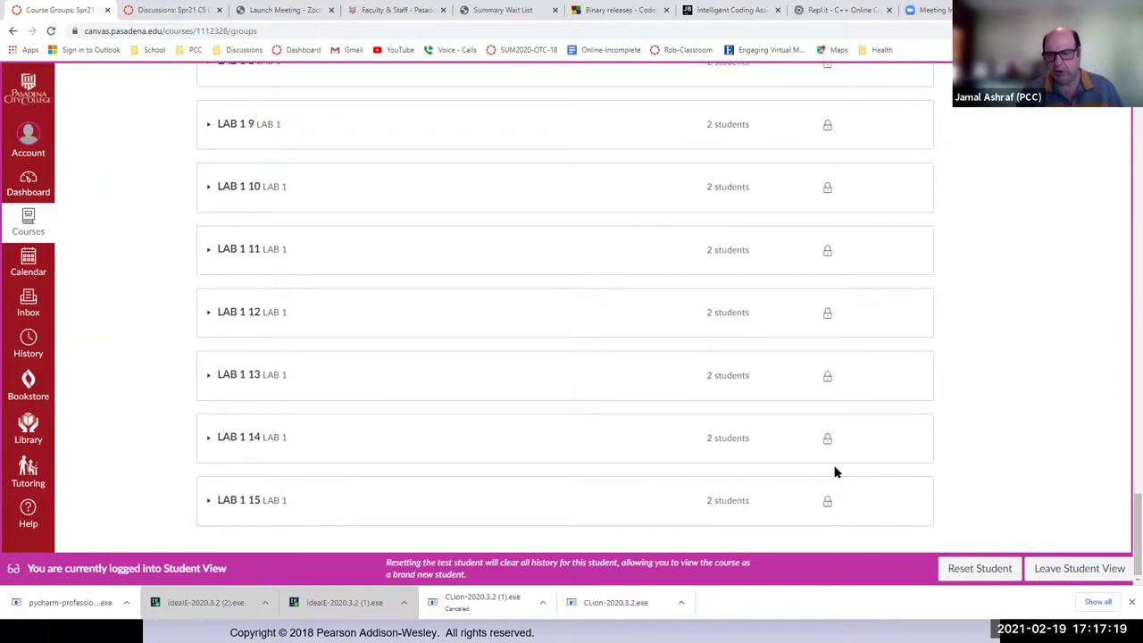
Expand group LAB 1 12 in the student's groups list to check its members, and return to the start of the list
{"action": "scroll", "coordinate": [836, 472], "scroll_direction": "up", "scroll_amount": 1}
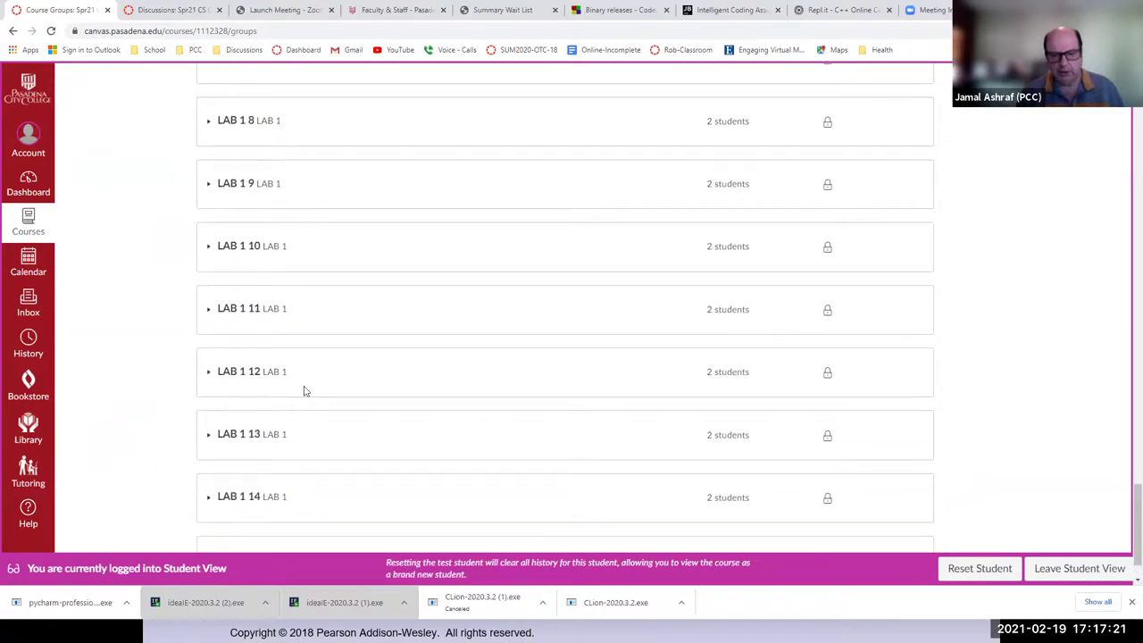
{"action": "left_click", "coordinate": [210, 375]}
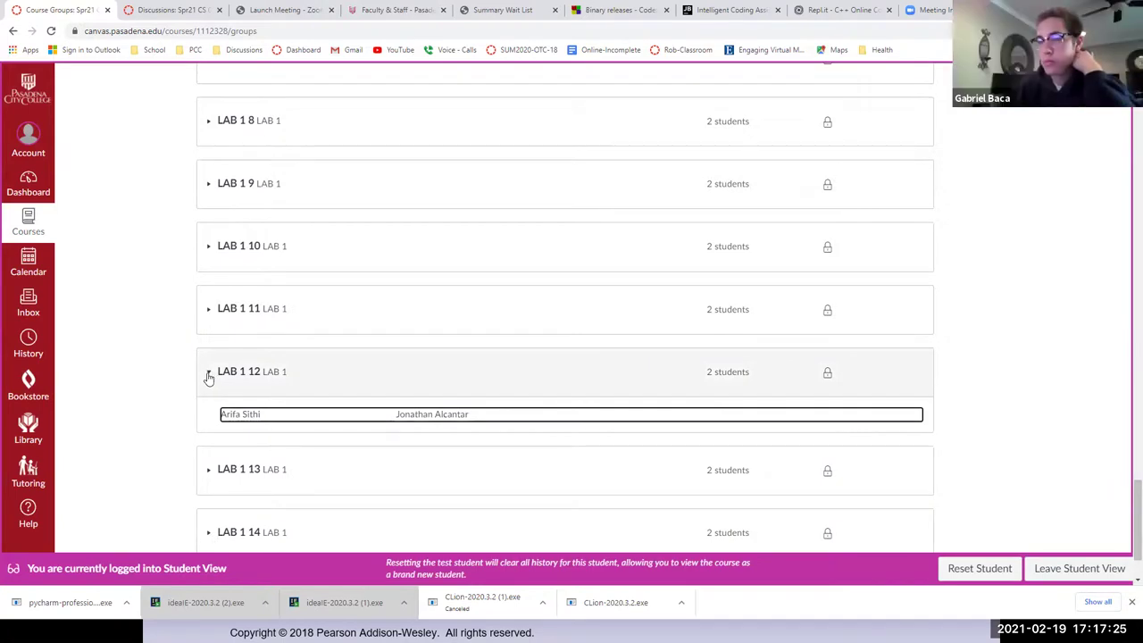
{"action": "scroll", "coordinate": [183, 374], "scroll_direction": "up", "scroll_amount": 6}
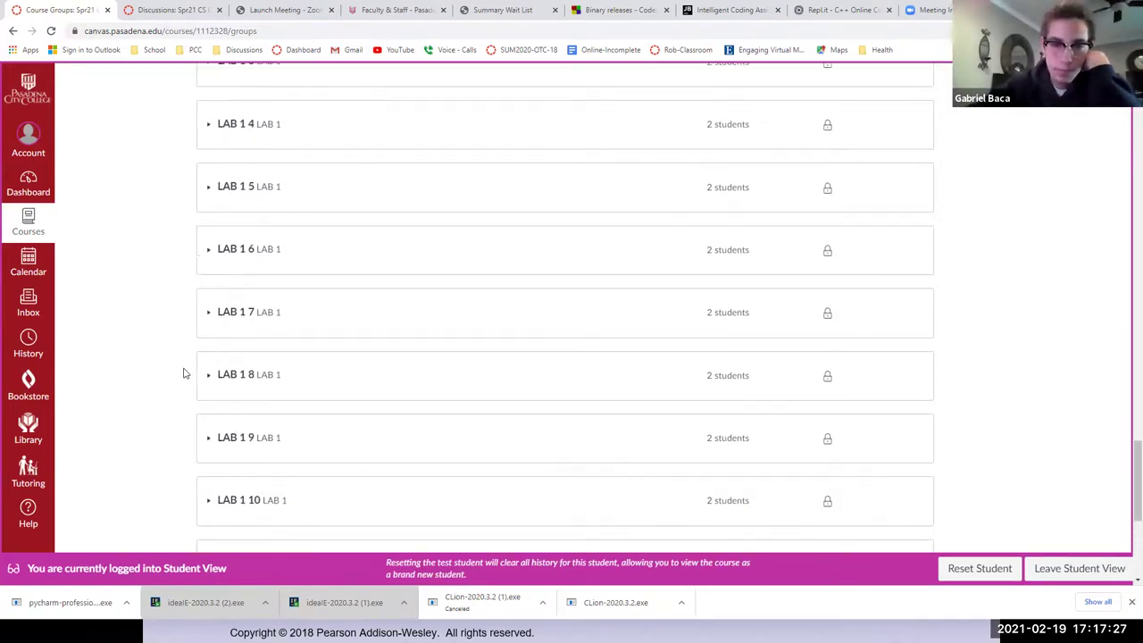
{"action": "scroll", "coordinate": [183, 373], "scroll_direction": "up", "scroll_amount": 2}
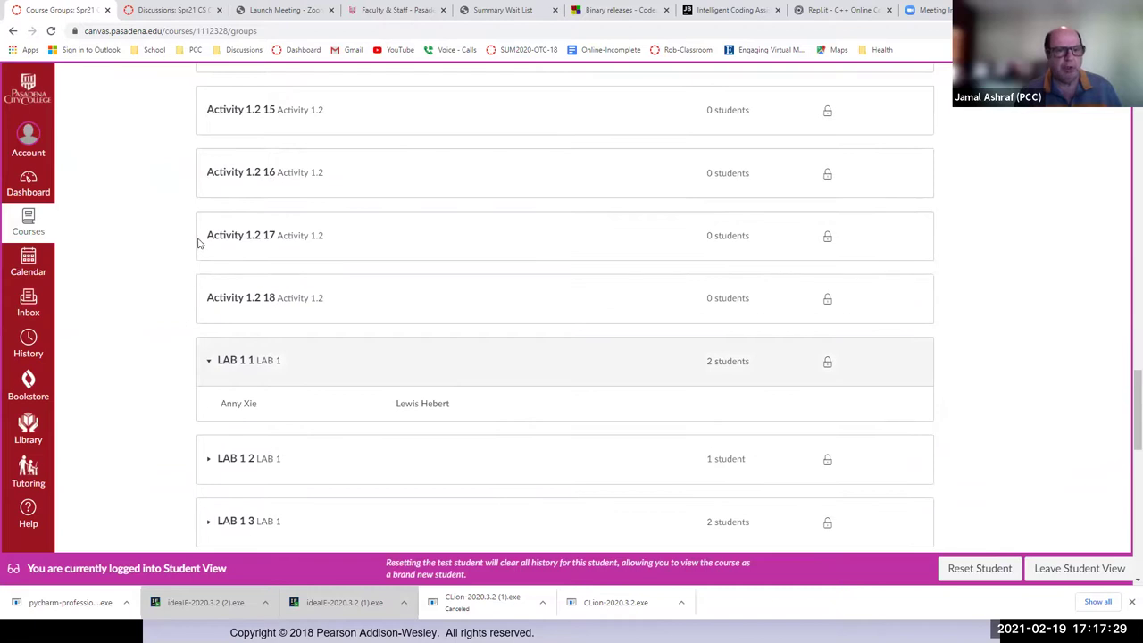
{"action": "scroll", "coordinate": [200, 242], "scroll_direction": "up", "scroll_amount": 8}
{"action": "scroll", "coordinate": [200, 244], "scroll_direction": "up", "scroll_amount": 15}
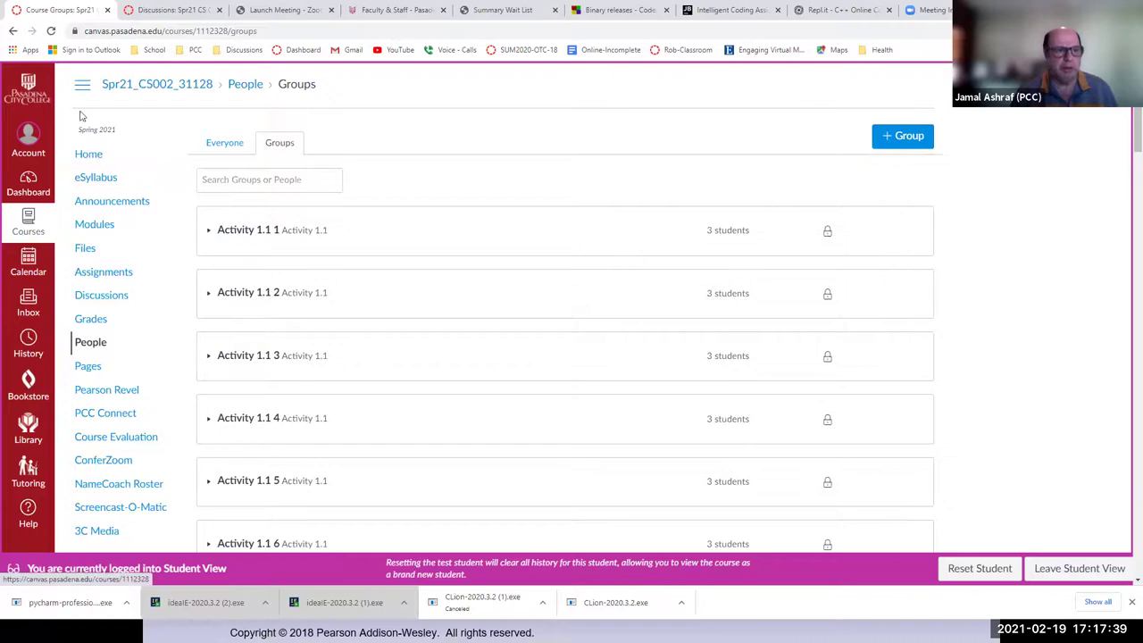
Leave Student View from the course's people page, open the LAB 1 group set and expand group LAB 1 2
{"action": "left_click", "coordinate": [13, 32]}
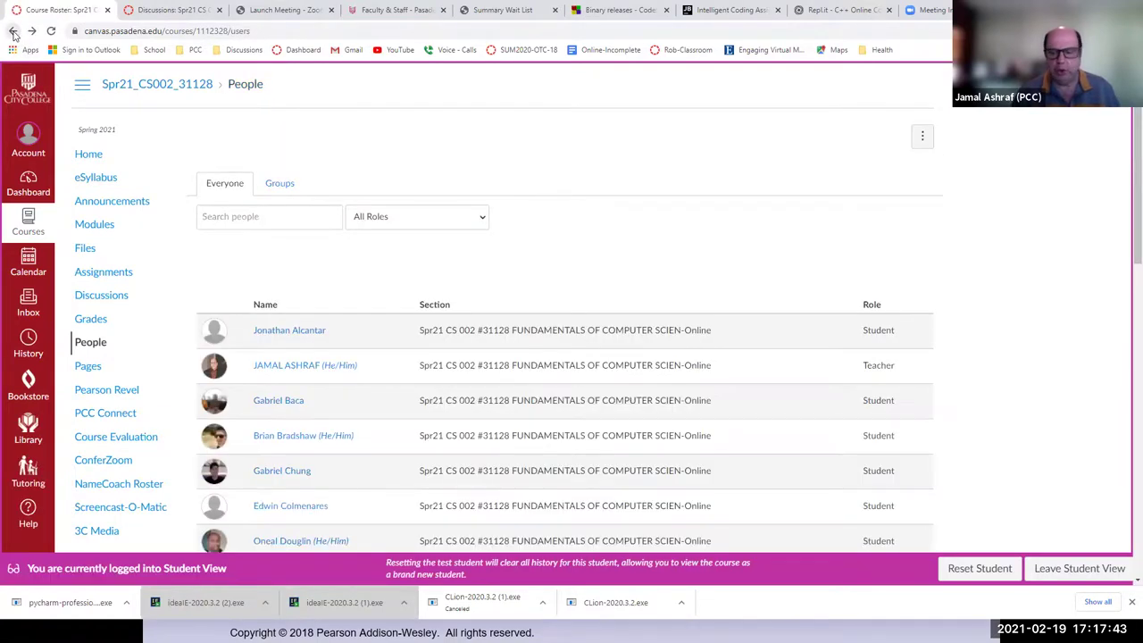
{"action": "left_click", "coordinate": [1057, 574]}
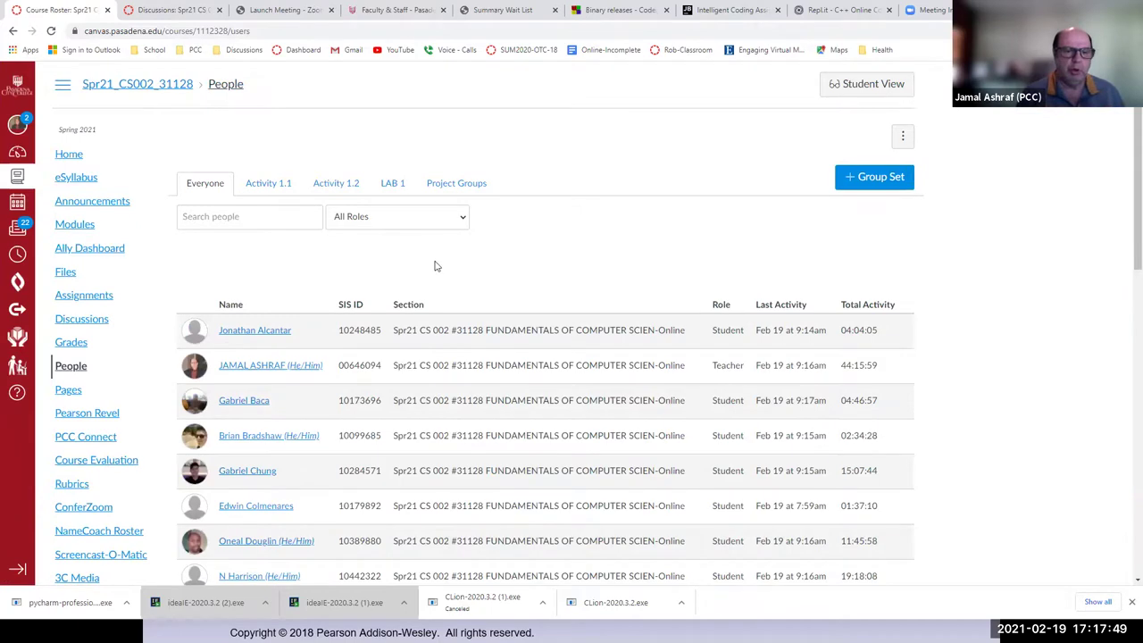
{"action": "left_click", "coordinate": [391, 184]}
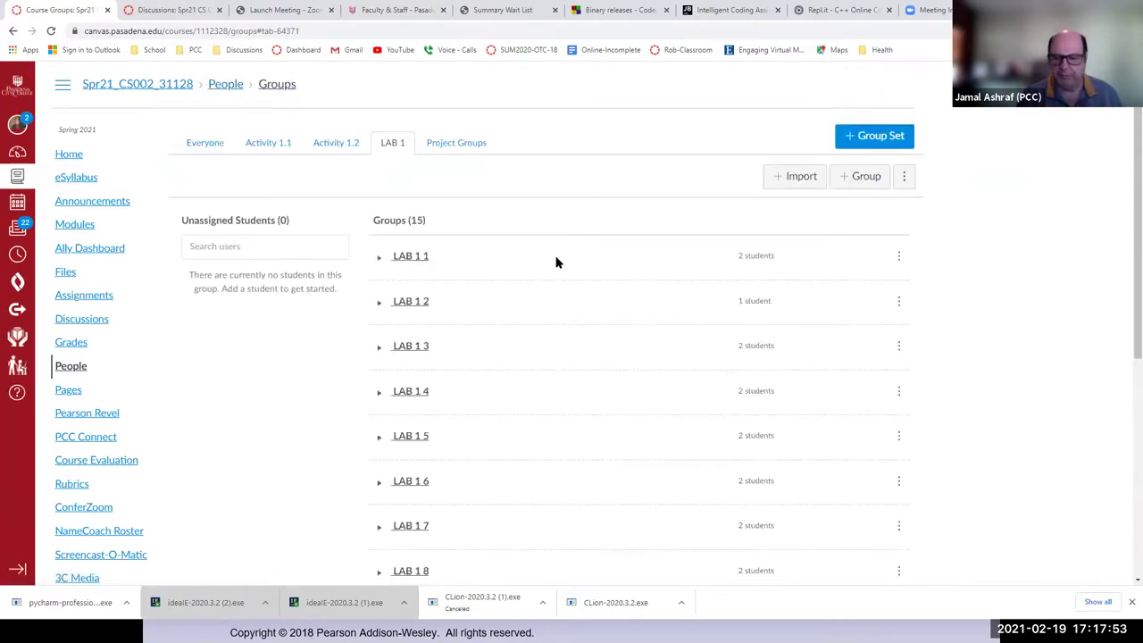
{"action": "left_click", "coordinate": [379, 305]}
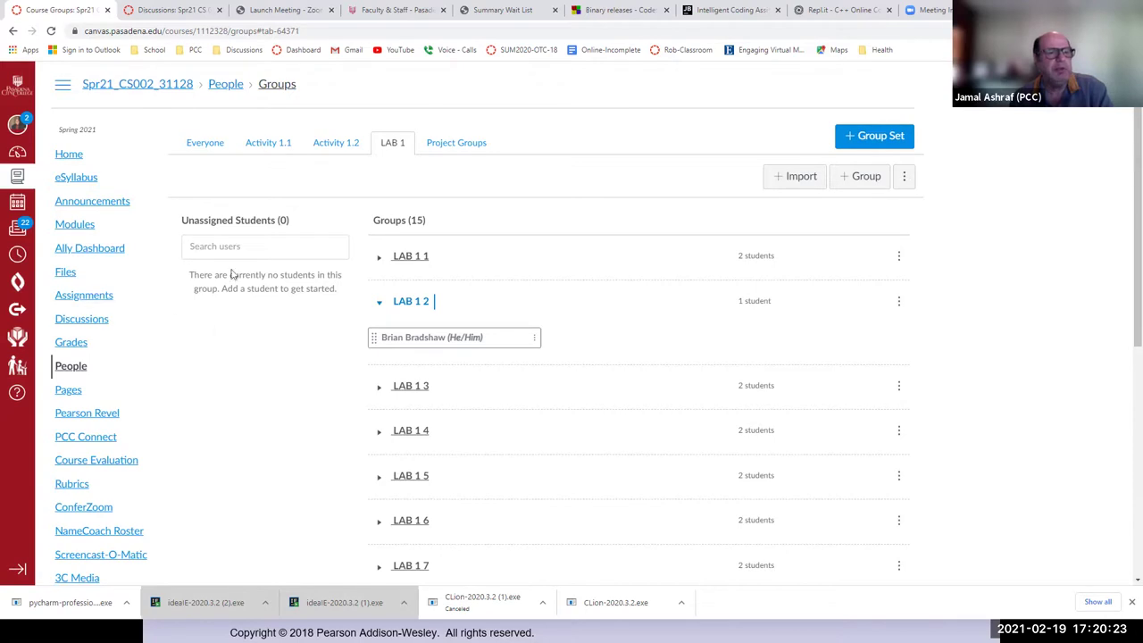
Open the course announcements, look over the recent posts and return to the LAB 1 group set
{"action": "left_click", "coordinate": [93, 204]}
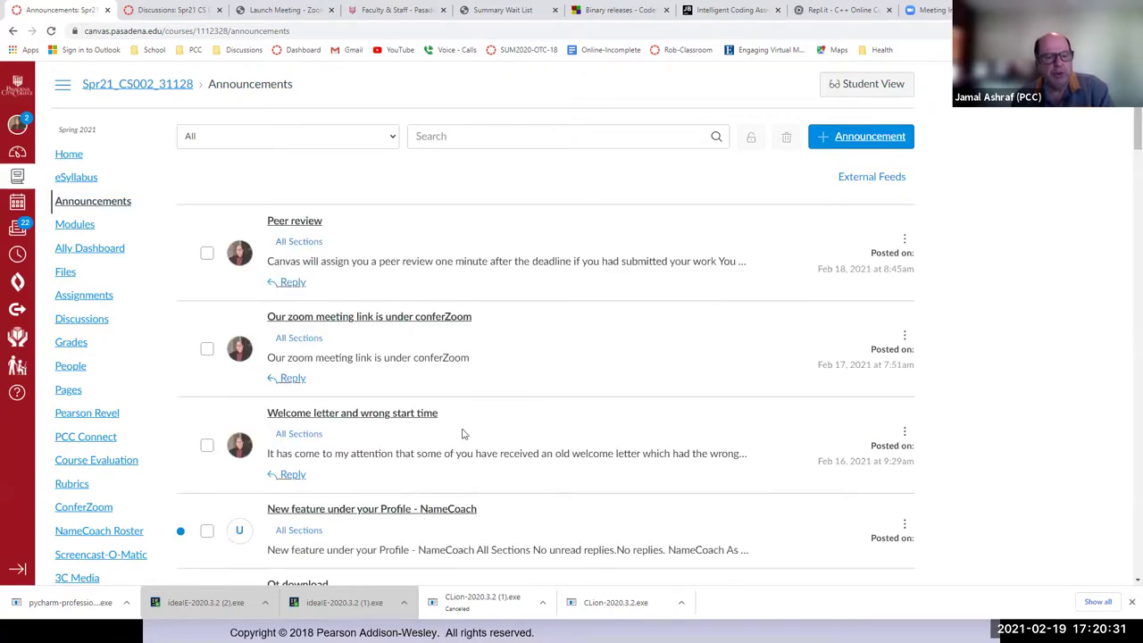
{"action": "scroll", "coordinate": [482, 434], "scroll_direction": "down", "scroll_amount": 1}
{"action": "scroll", "coordinate": [482, 431], "scroll_direction": "up", "scroll_amount": 1}
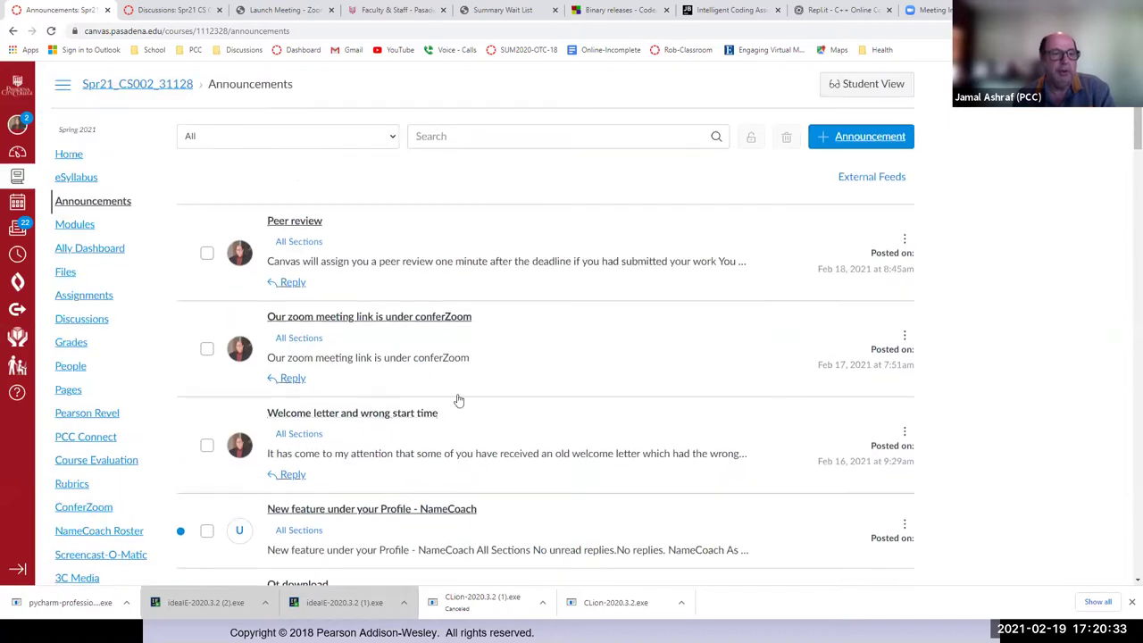
{"action": "left_click", "coordinate": [13, 32]}
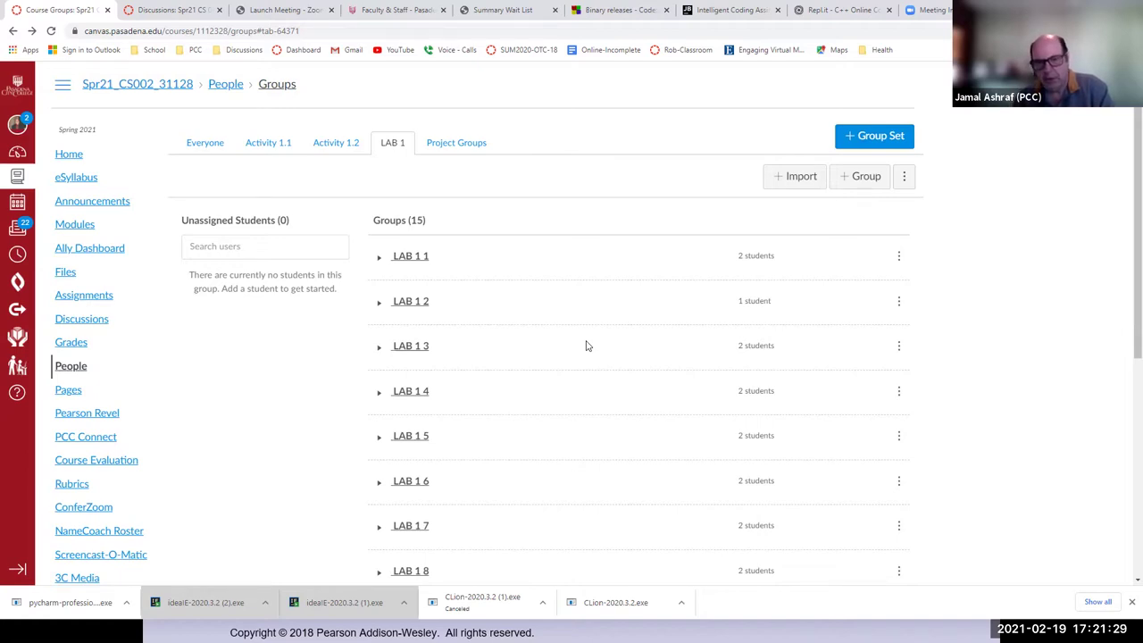
Expand group LAB 1 2, and expand the last three groups, LAB 1 15, LAB 1 14 and LAB 1 13, to show their members
{"action": "left_click", "coordinate": [379, 303]}
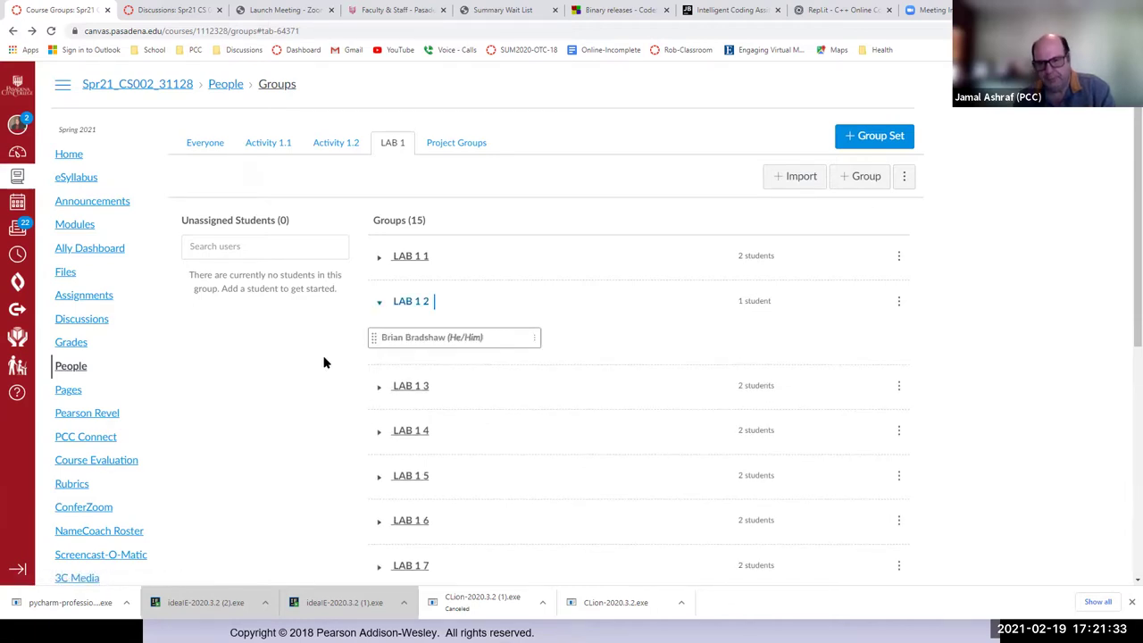
{"action": "scroll", "coordinate": [336, 397], "scroll_direction": "down", "scroll_amount": 1}
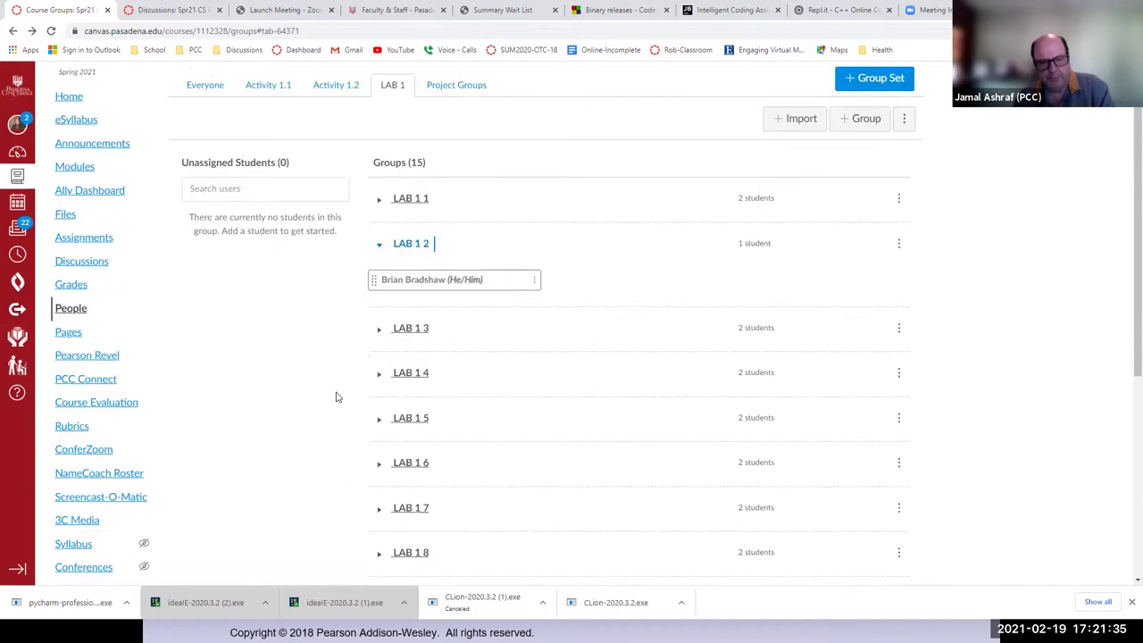
{"action": "scroll", "coordinate": [337, 396], "scroll_direction": "down", "scroll_amount": 2}
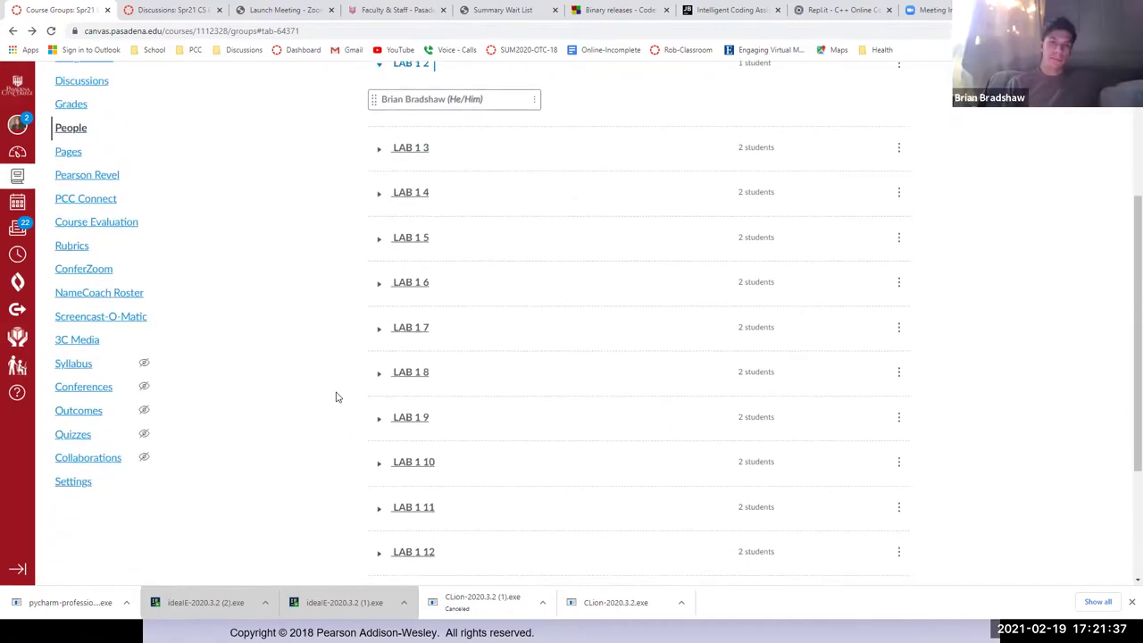
{"action": "scroll", "coordinate": [337, 396], "scroll_direction": "down", "scroll_amount": 2}
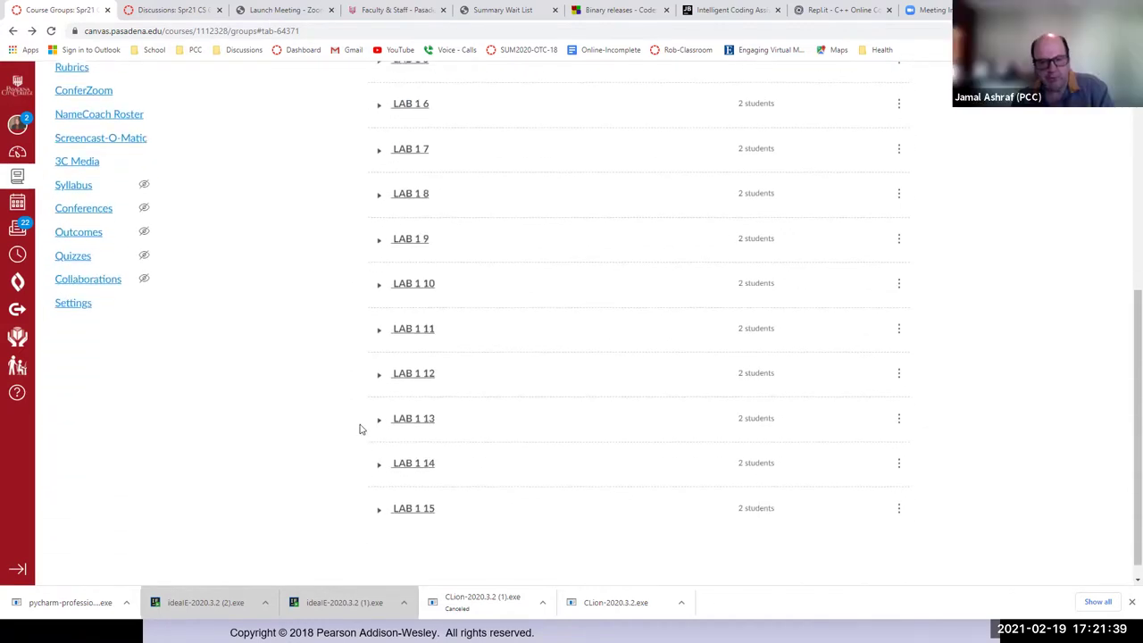
{"action": "left_click", "coordinate": [376, 510]}
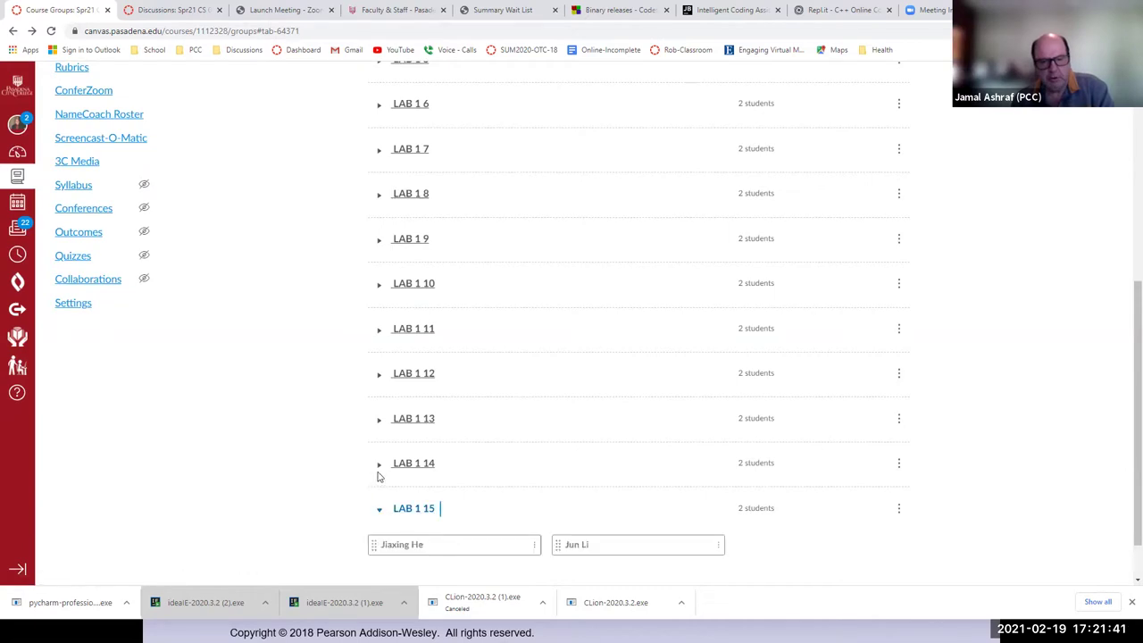
{"action": "left_click", "coordinate": [379, 465]}
{"action": "left_click", "coordinate": [380, 420]}
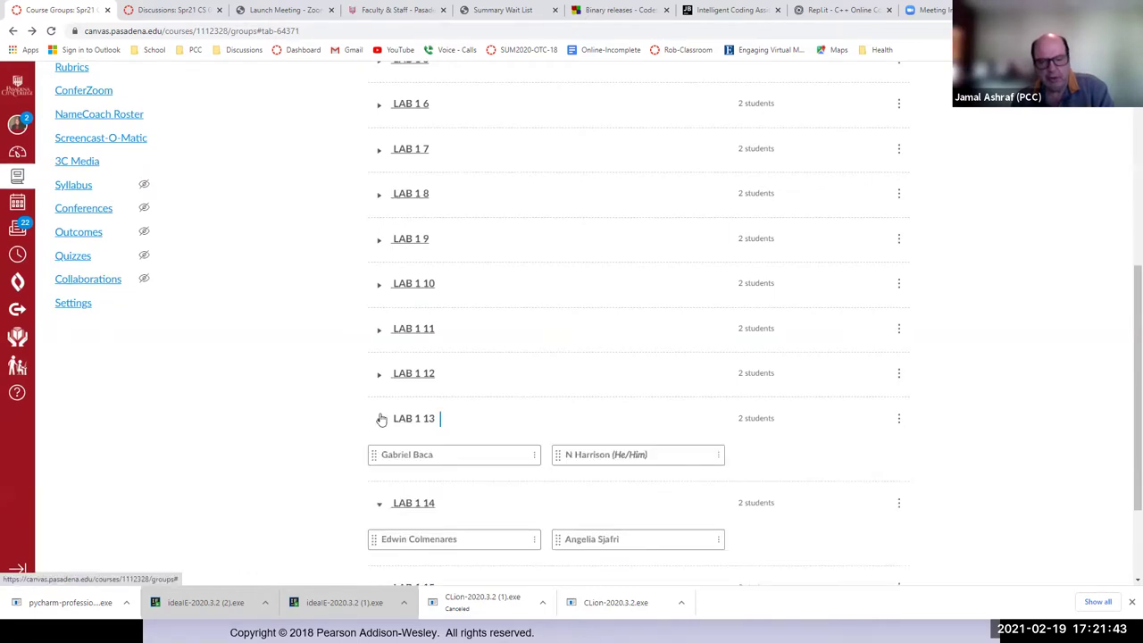
Expand groups LAB 1 12 up through LAB 1 7 one after another to show their members
{"action": "left_click", "coordinate": [379, 374]}
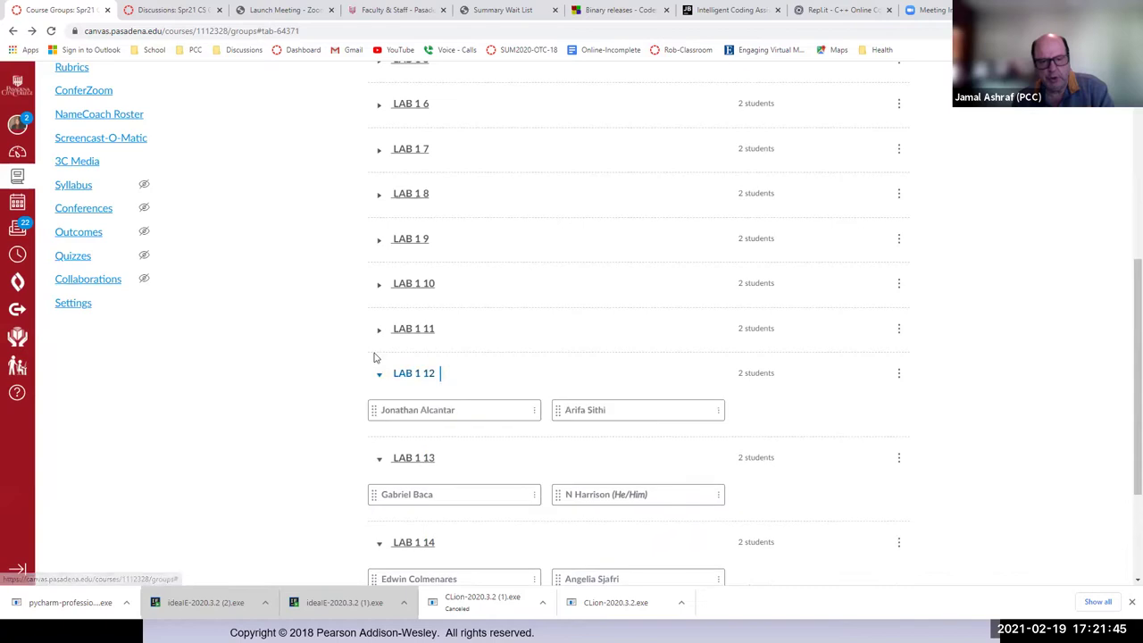
{"action": "left_click", "coordinate": [379, 330]}
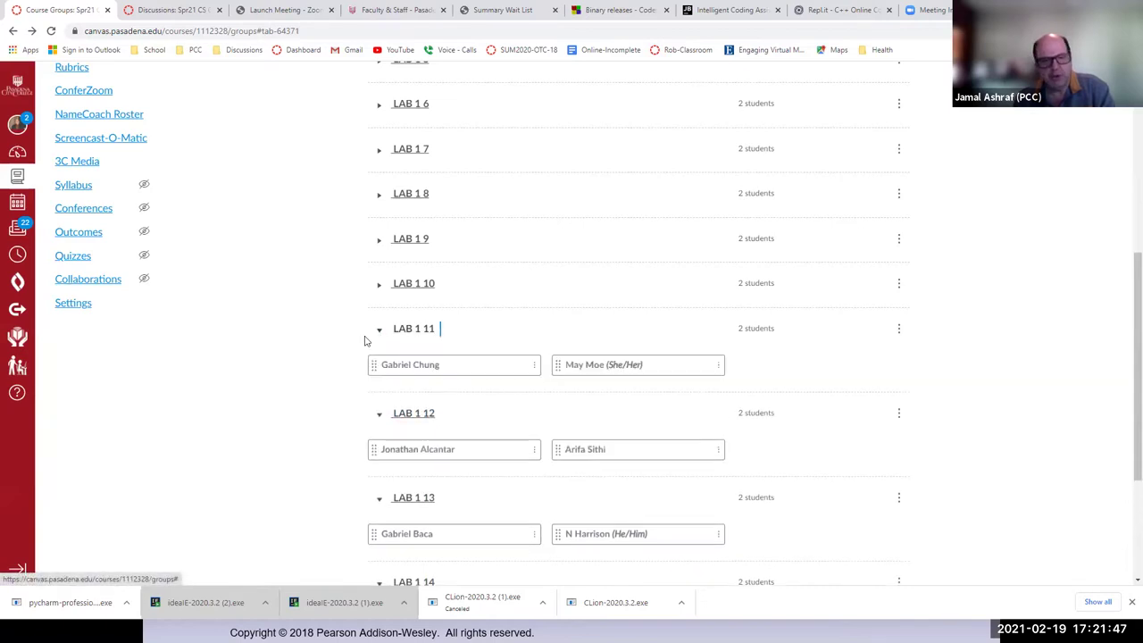
{"action": "left_click", "coordinate": [379, 285]}
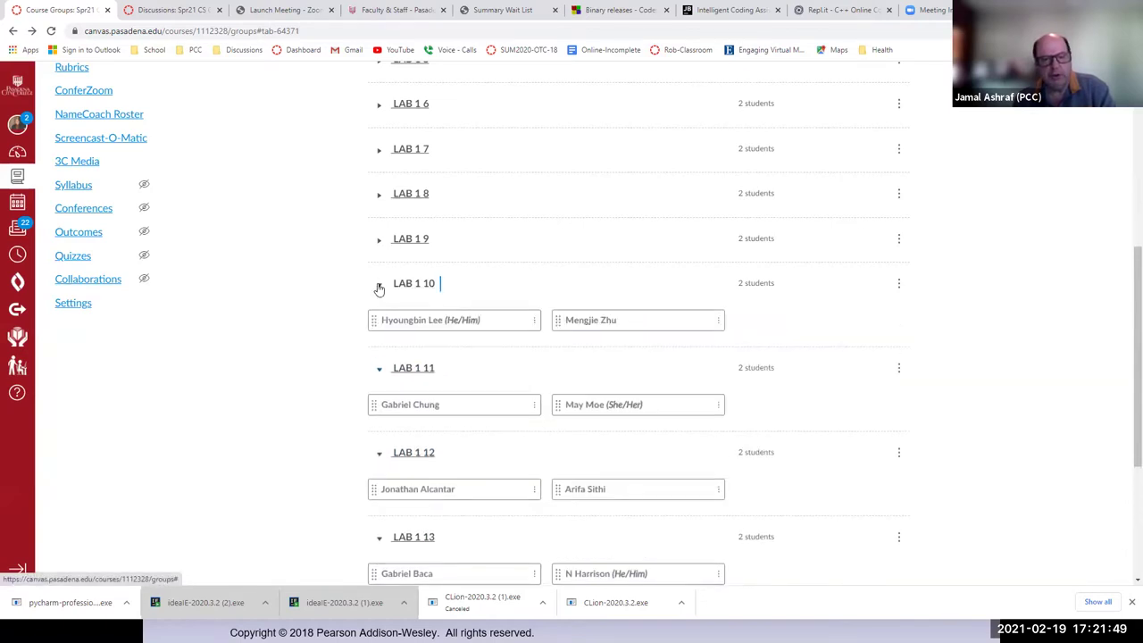
{"action": "left_click", "coordinate": [379, 241]}
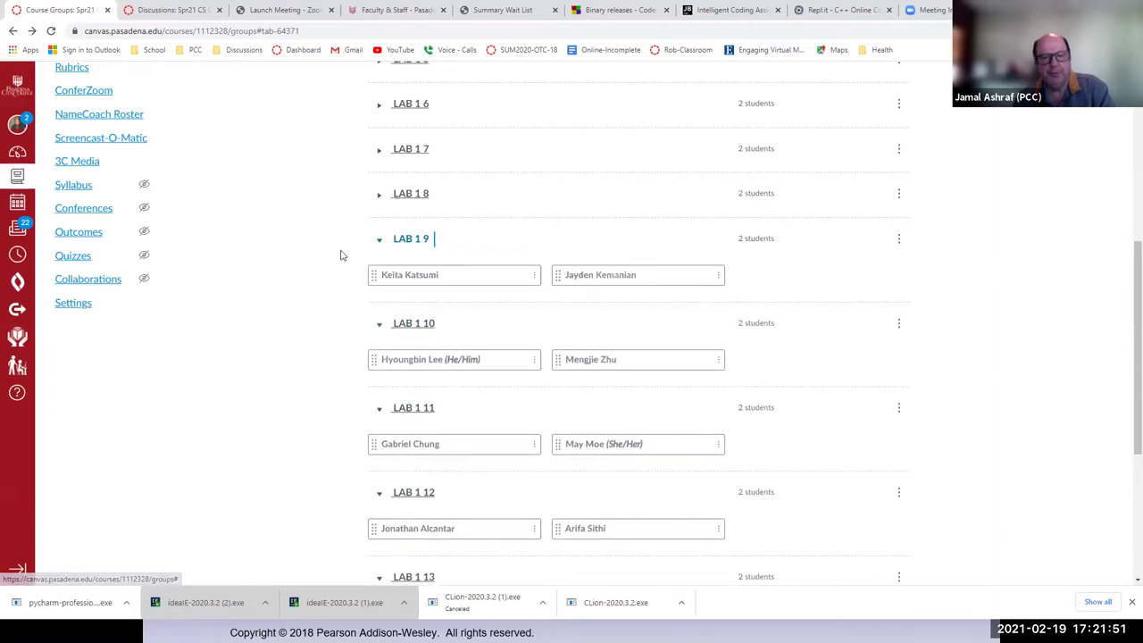
{"action": "left_click", "coordinate": [380, 198]}
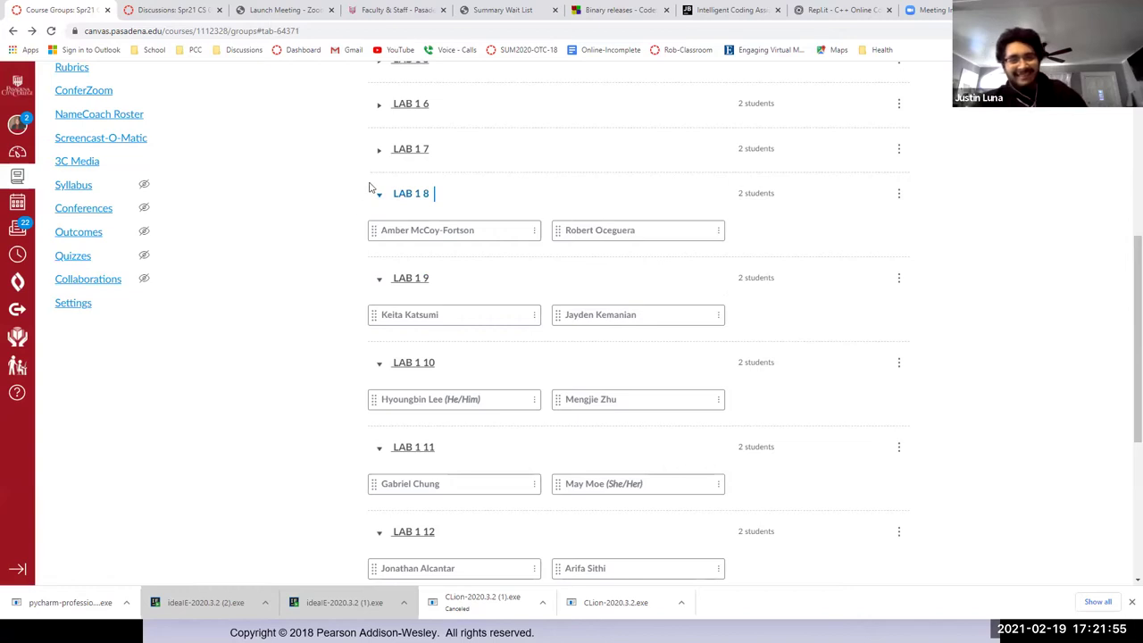
{"action": "left_click", "coordinate": [380, 151]}
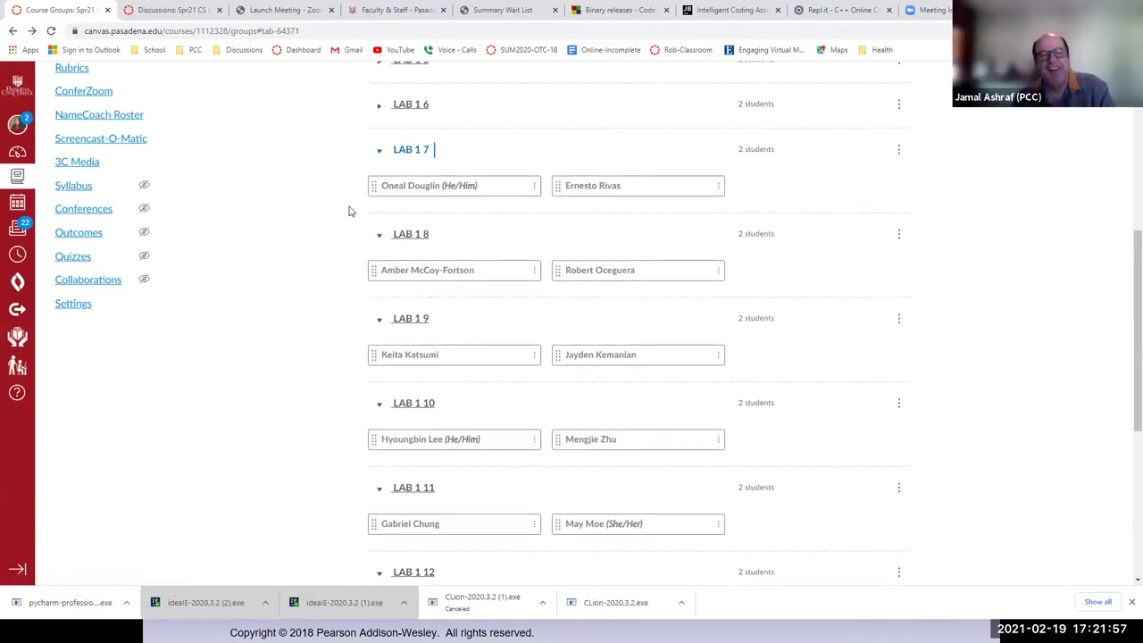
Expand groups LAB 1 6 up through LAB 1 3, and move the only student of LAB 1 2 into group LAB 1 5
{"action": "scroll", "coordinate": [349, 211], "scroll_direction": "up", "scroll_amount": 2}
{"action": "left_click", "coordinate": [375, 225]}
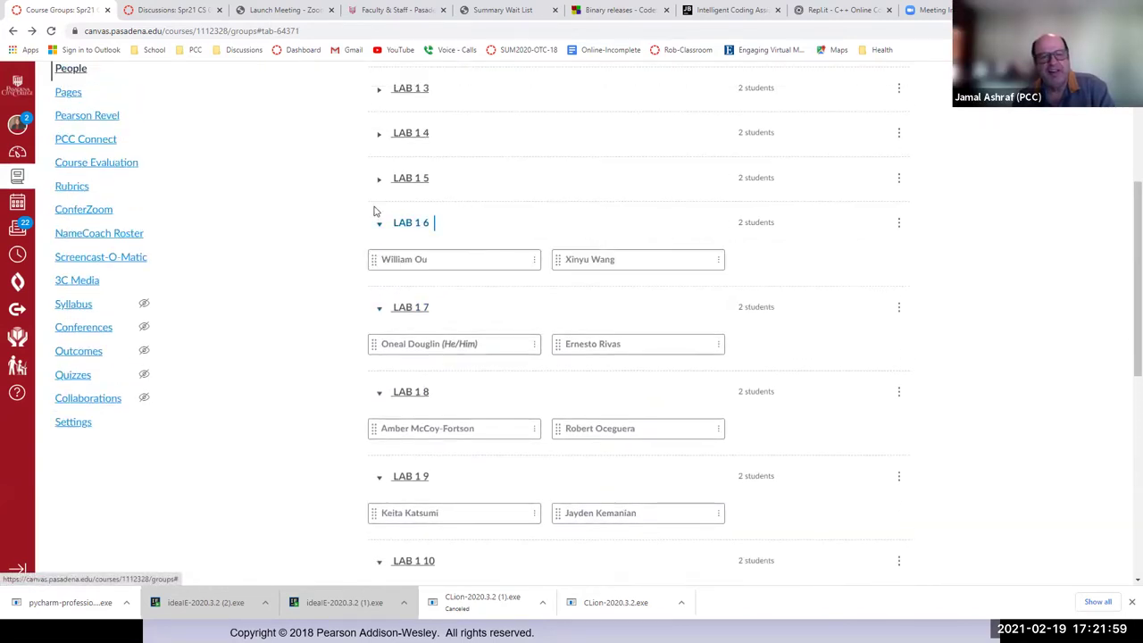
{"action": "left_click", "coordinate": [376, 178]}
{"action": "scroll", "coordinate": [348, 214], "scroll_direction": "up", "scroll_amount": 2}
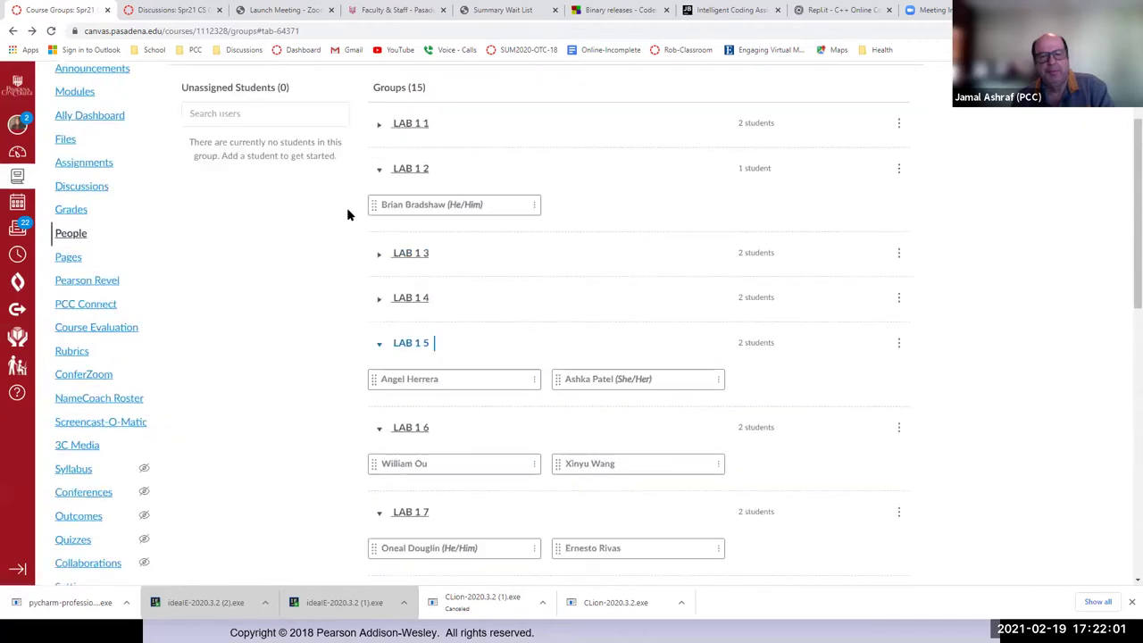
{"action": "left_click", "coordinate": [383, 317]}
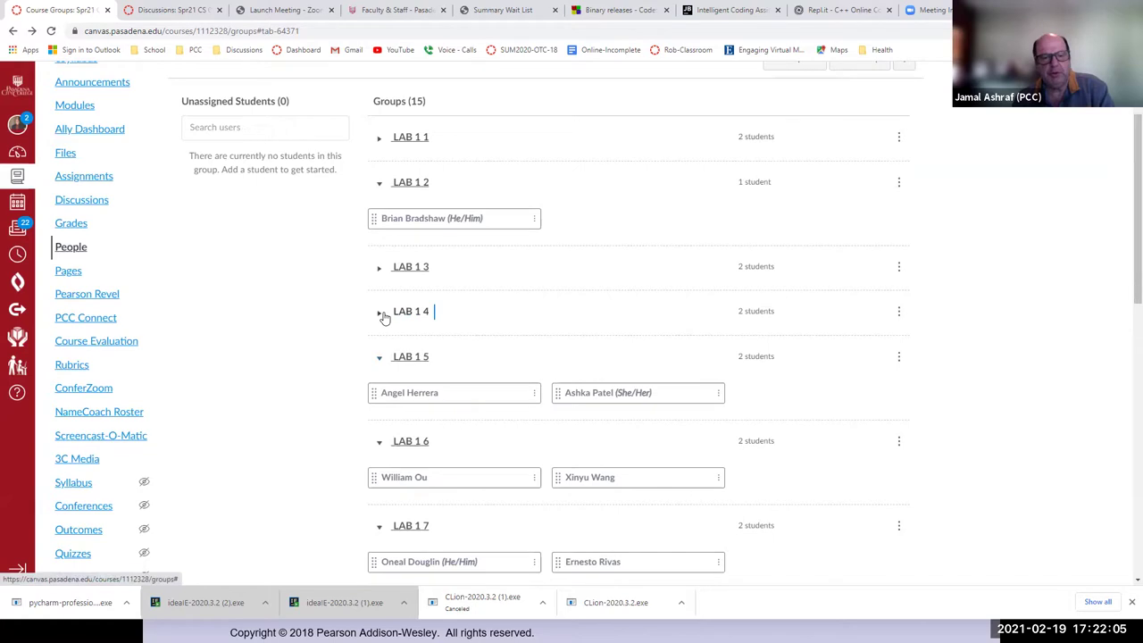
{"action": "left_click", "coordinate": [380, 272]}
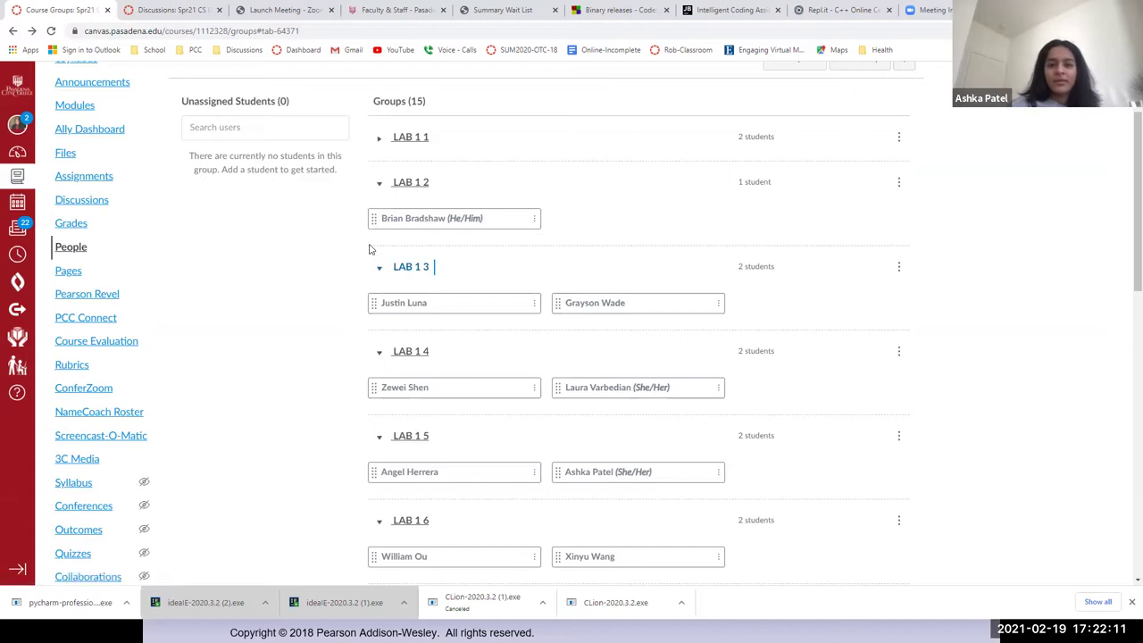
{"action": "left_click_drag", "start_coordinate": [372, 221], "coordinate": [741, 470]}
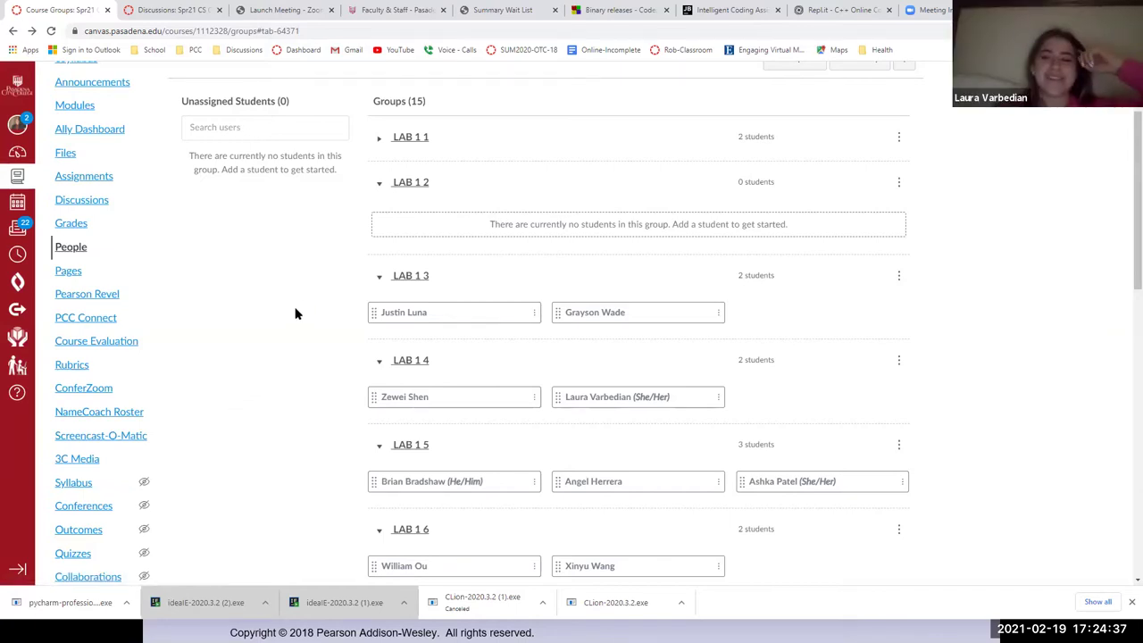
Expand group LAB 1 1 and review the members of all LAB 1 groups through LAB 1 15
{"action": "left_click", "coordinate": [381, 140]}
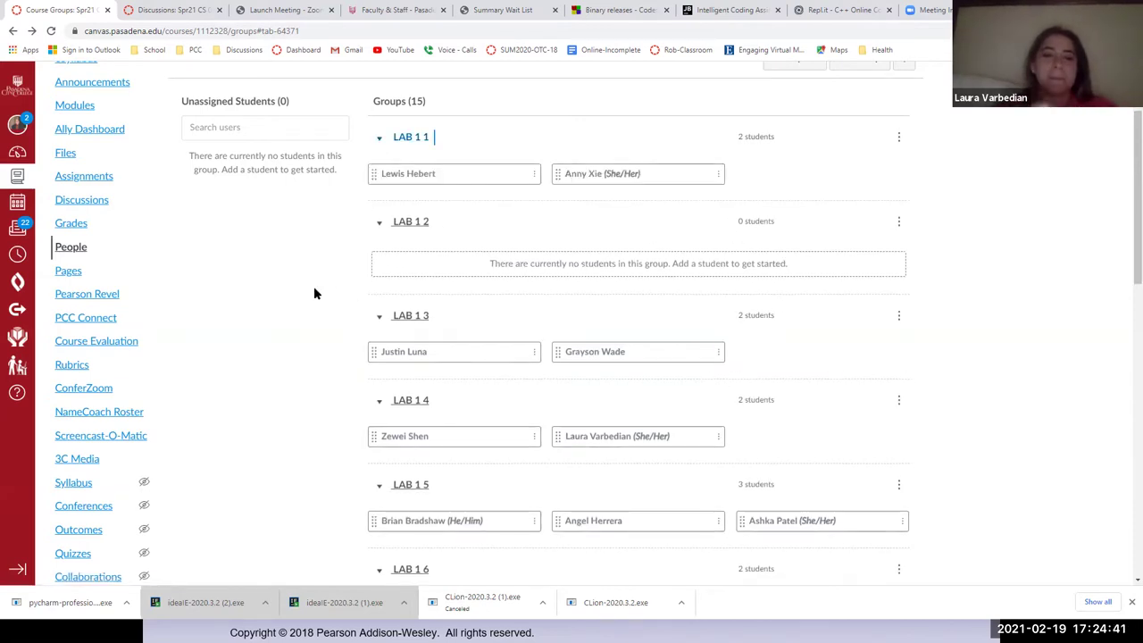
{"action": "scroll", "coordinate": [335, 403], "scroll_direction": "down", "scroll_amount": 2}
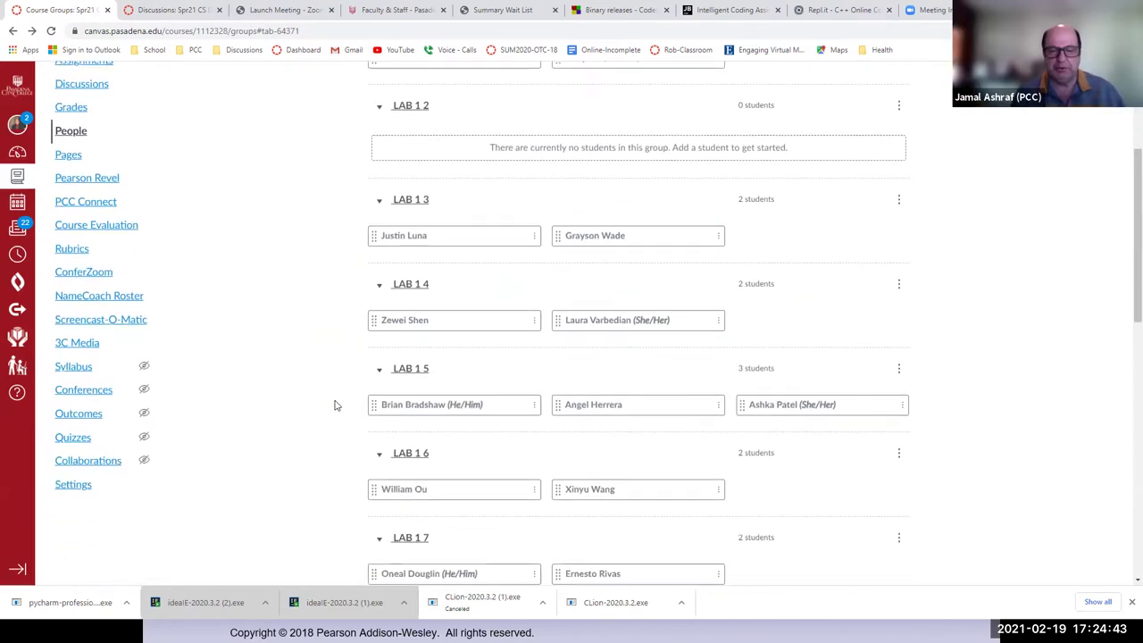
{"action": "scroll", "coordinate": [335, 405], "scroll_direction": "down", "scroll_amount": 1}
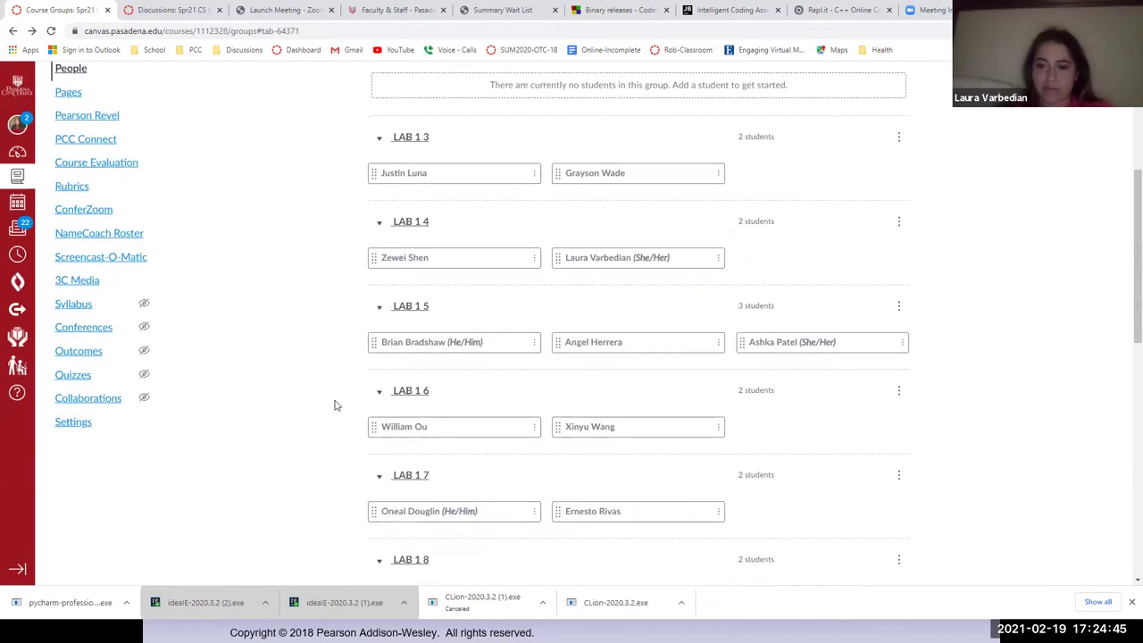
{"action": "scroll", "coordinate": [334, 406], "scroll_direction": "down", "scroll_amount": 3}
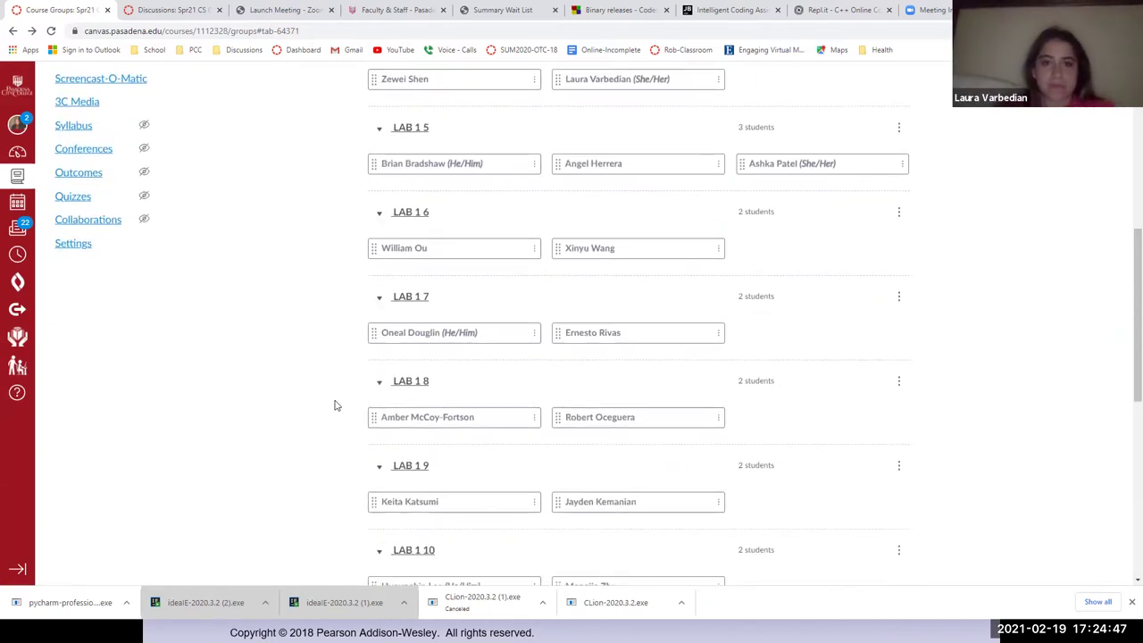
{"action": "scroll", "coordinate": [335, 405], "scroll_direction": "down", "scroll_amount": 2}
{"action": "scroll", "coordinate": [335, 405], "scroll_direction": "down", "scroll_amount": 2}
{"action": "scroll", "coordinate": [335, 405], "scroll_direction": "down", "scroll_amount": 2}
{"action": "scroll", "coordinate": [335, 406], "scroll_direction": "down", "scroll_amount": 1}
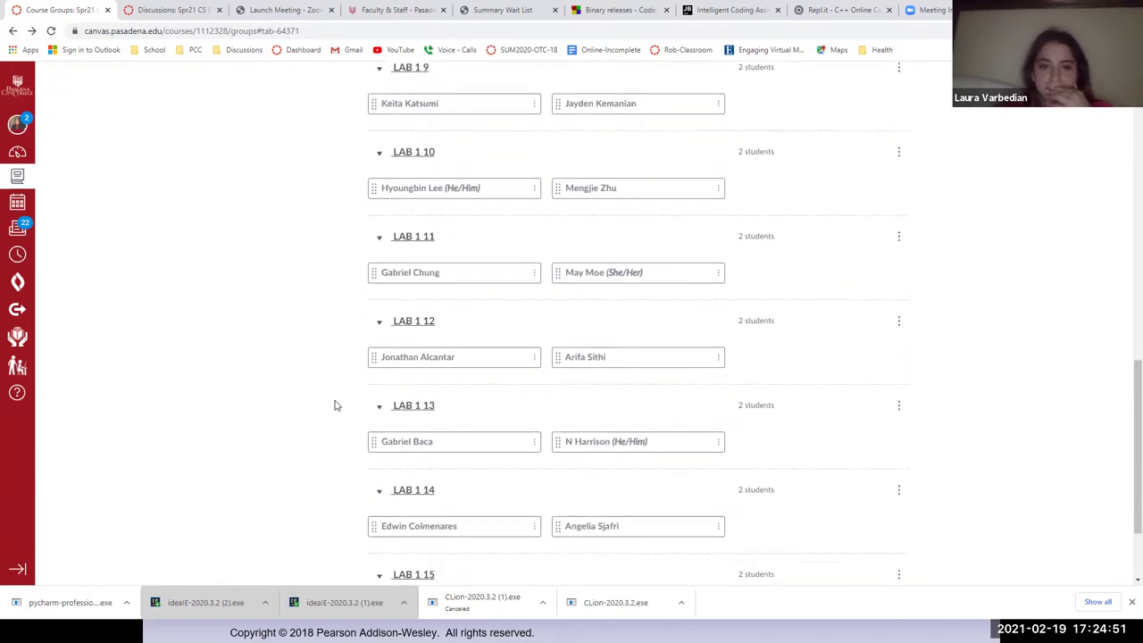
{"action": "scroll", "coordinate": [335, 406], "scroll_direction": "down", "scroll_amount": 2}
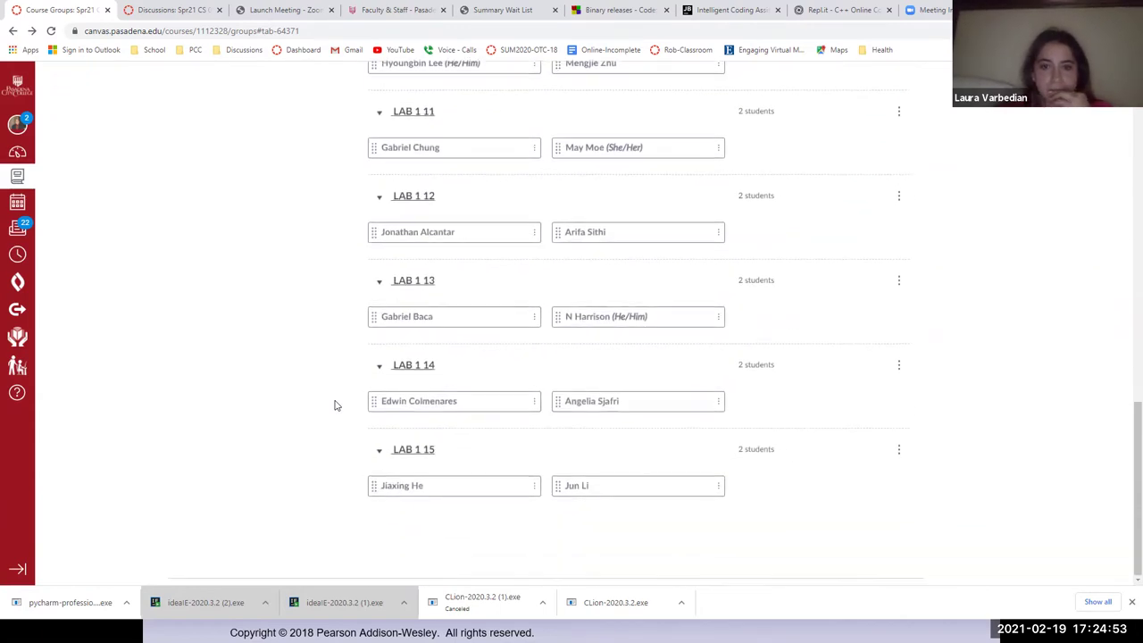
Move the first student of LAB 1 4 into the empty group LAB 1 2, and the first student of LAB 1 5 into LAB 1 4
{"action": "scroll", "coordinate": [335, 406], "scroll_direction": "up", "scroll_amount": 4}
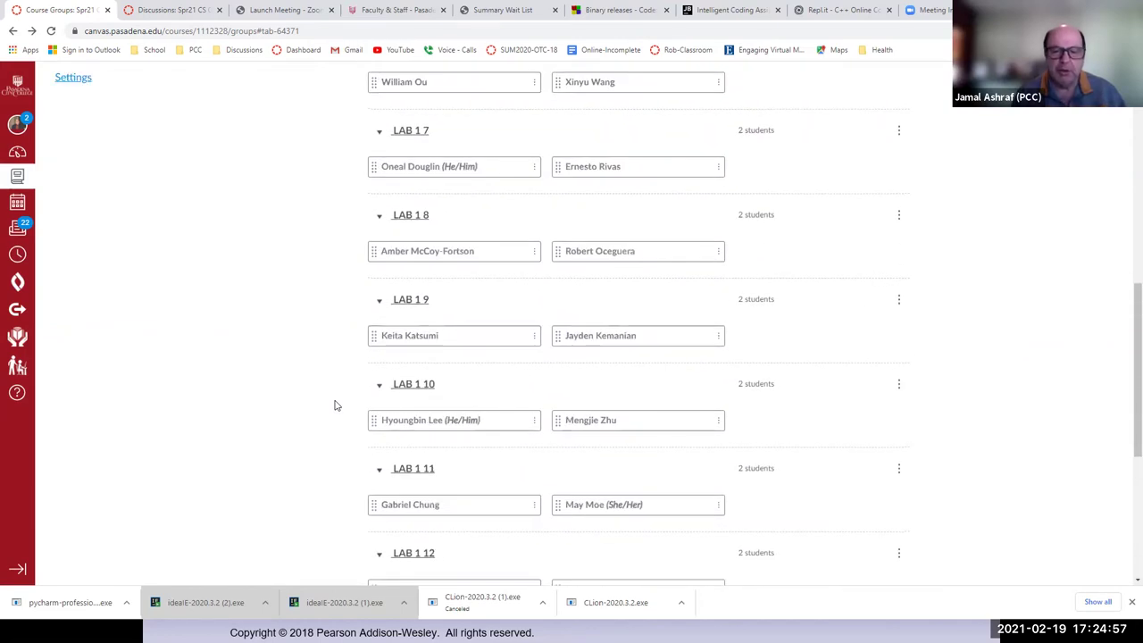
{"action": "scroll", "coordinate": [334, 406], "scroll_direction": "up", "scroll_amount": 3}
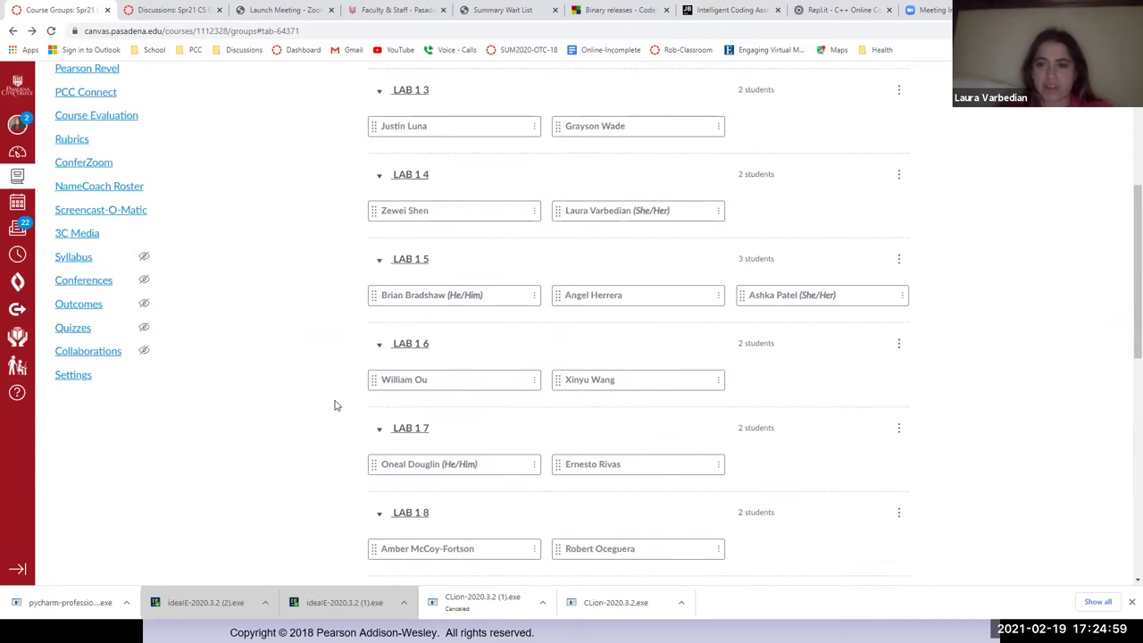
{"action": "scroll", "coordinate": [335, 406], "scroll_direction": "up", "scroll_amount": 1}
{"action": "scroll", "coordinate": [345, 354], "scroll_direction": "up", "scroll_amount": 1}
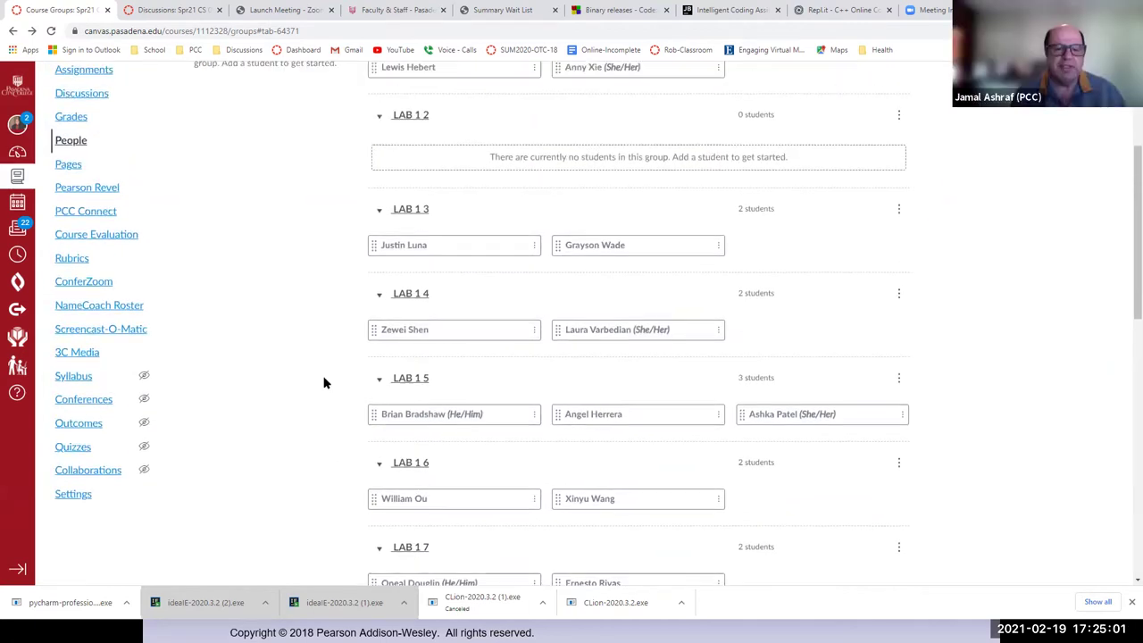
{"action": "scroll", "coordinate": [324, 382], "scroll_direction": "up", "scroll_amount": 1}
{"action": "scroll", "coordinate": [322, 381], "scroll_direction": "up", "scroll_amount": 1}
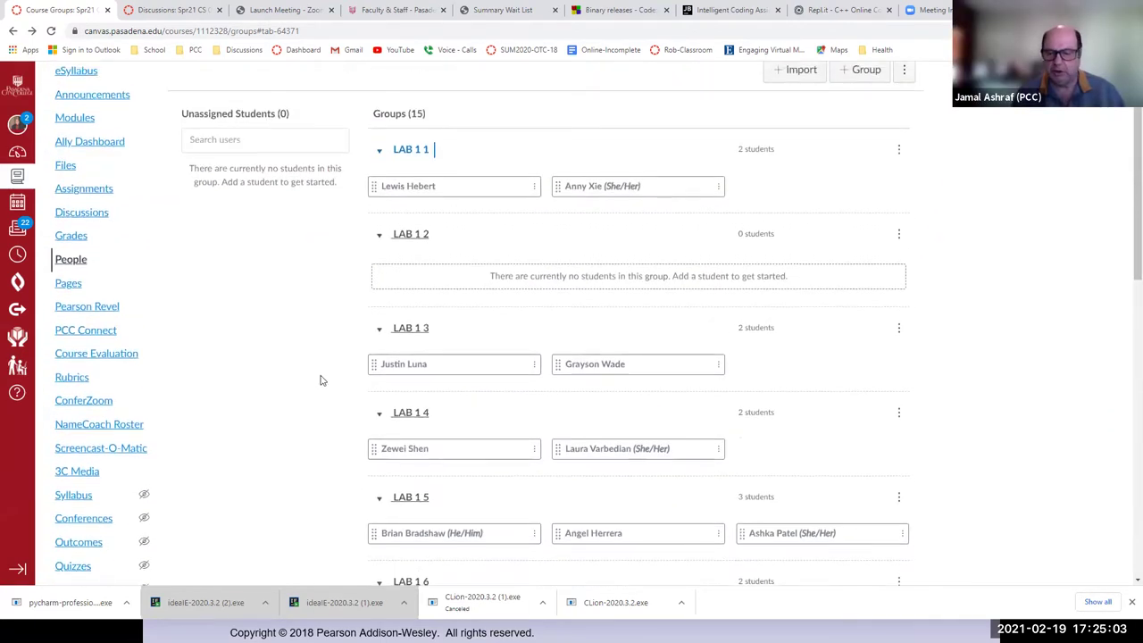
{"action": "left_click_drag", "start_coordinate": [370, 458], "coordinate": [378, 282]}
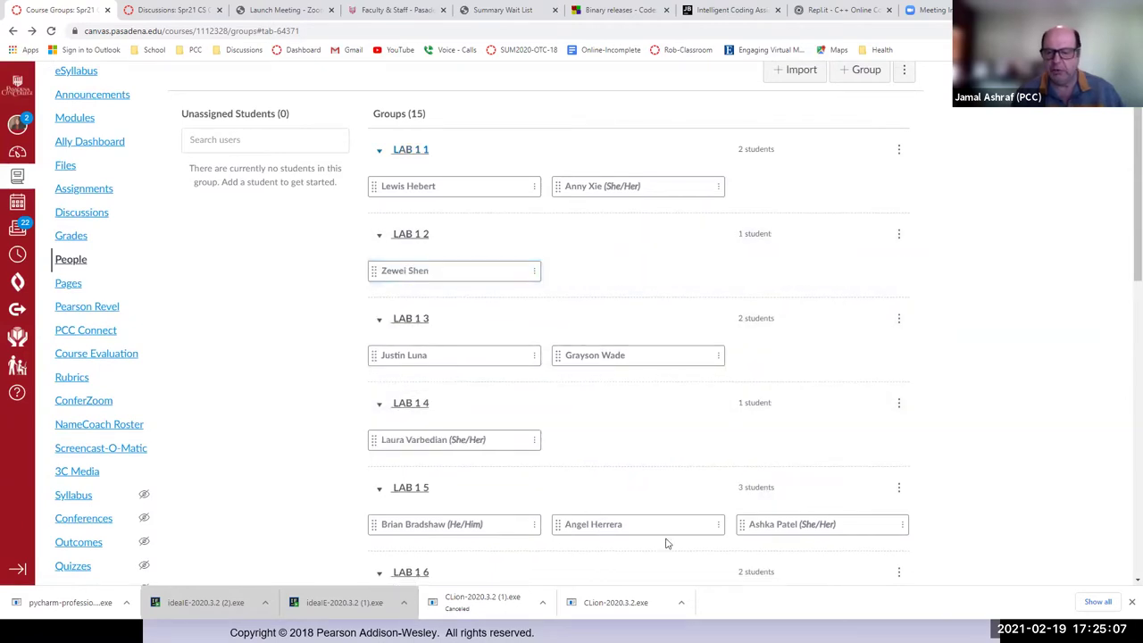
{"action": "left_click_drag", "start_coordinate": [373, 524], "coordinate": [566, 435]}
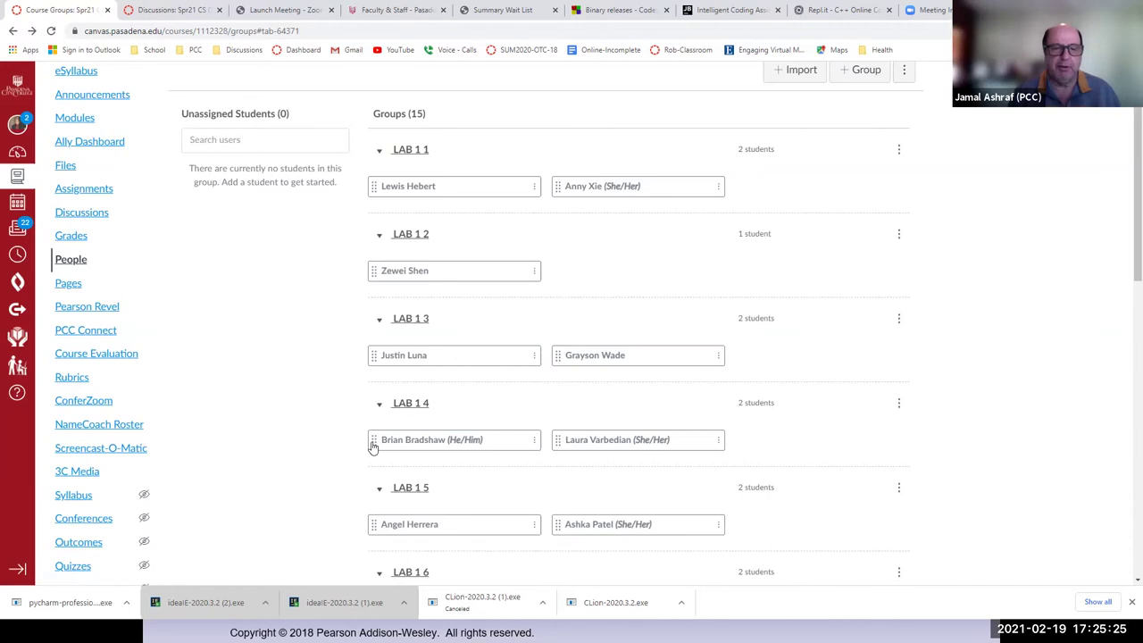
Move the second student of LAB 1 4 into LAB 1 2, and the remaining LAB 1 4 student back into LAB 1 5
{"action": "left_click_drag", "start_coordinate": [556, 441], "coordinate": [590, 278]}
{"action": "left_click_drag", "start_coordinate": [376, 442], "coordinate": [734, 525]}
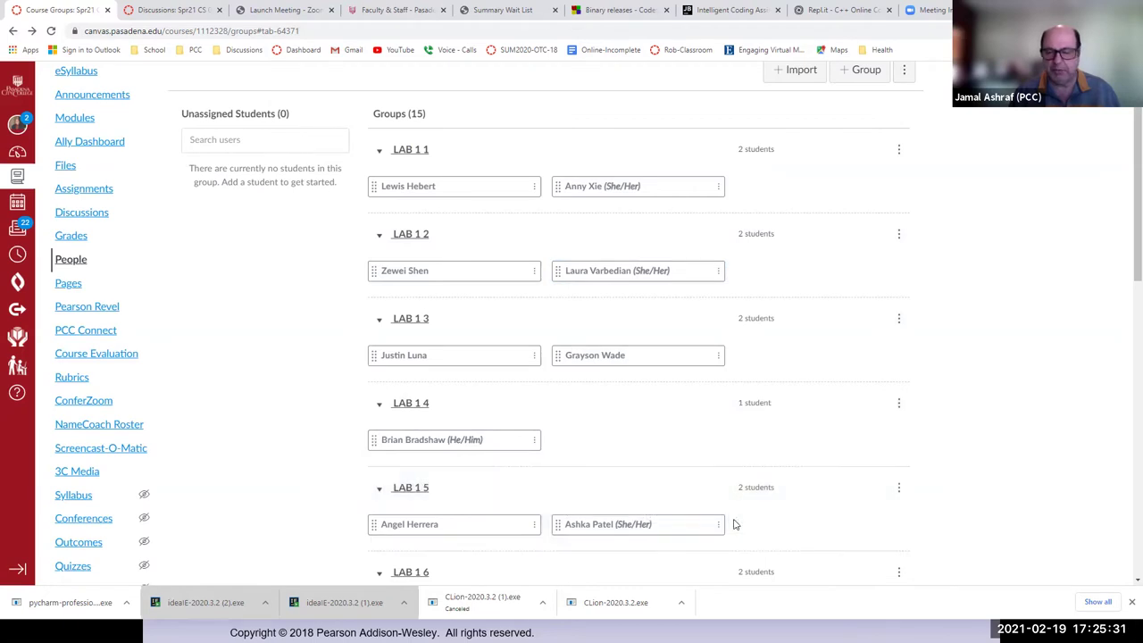